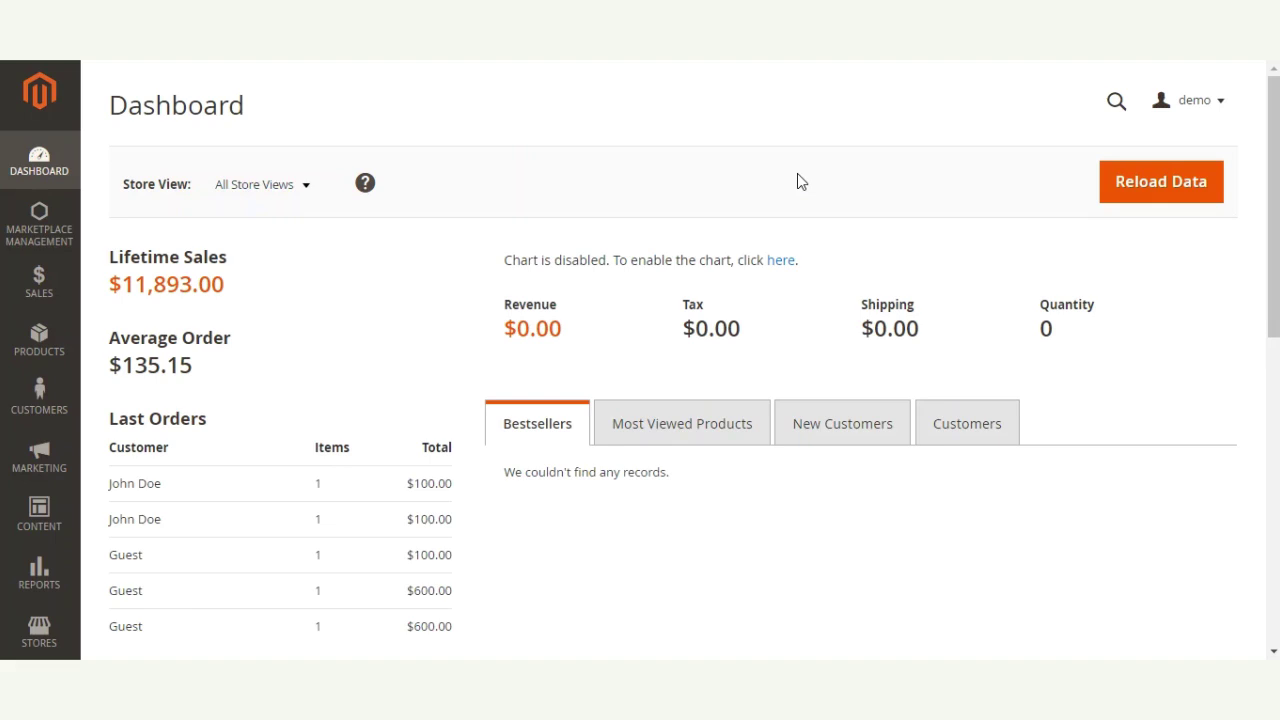
# Go to Stores > Configuration, collapse WEBKUL and reach the Sales > Payment Methods settings
pyautogui.click(39, 630)
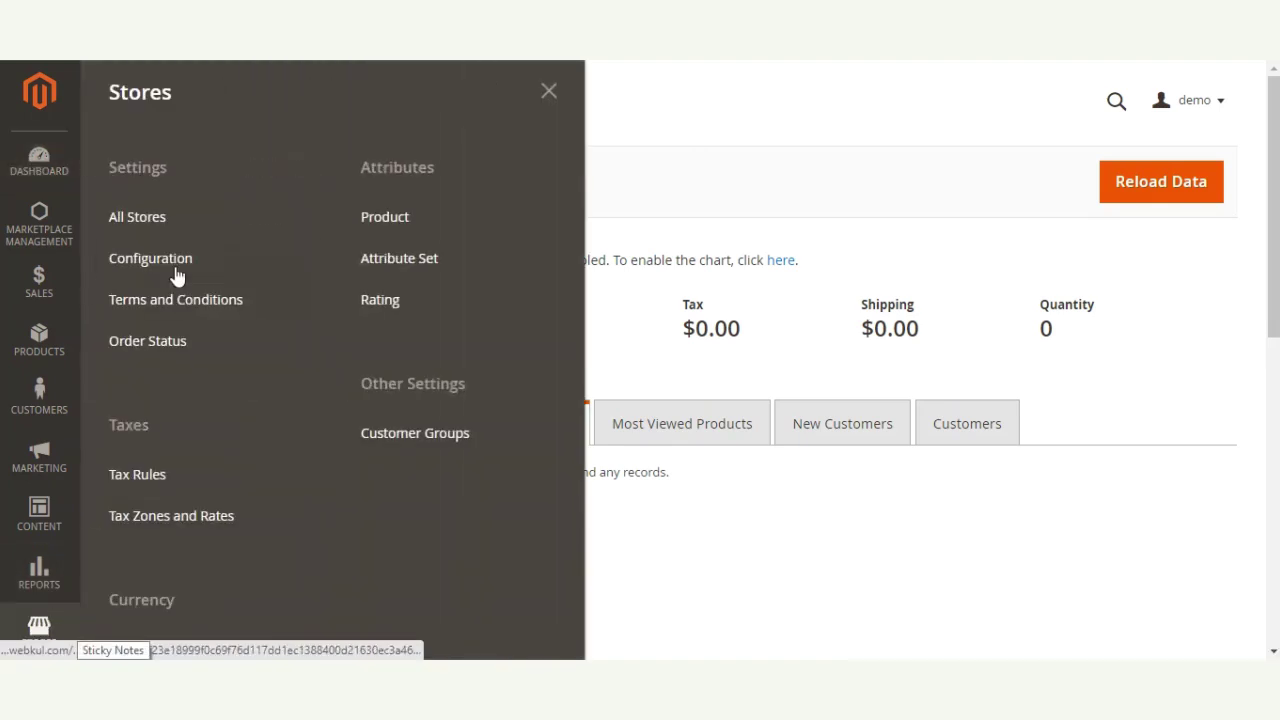
pyautogui.click(180, 266)
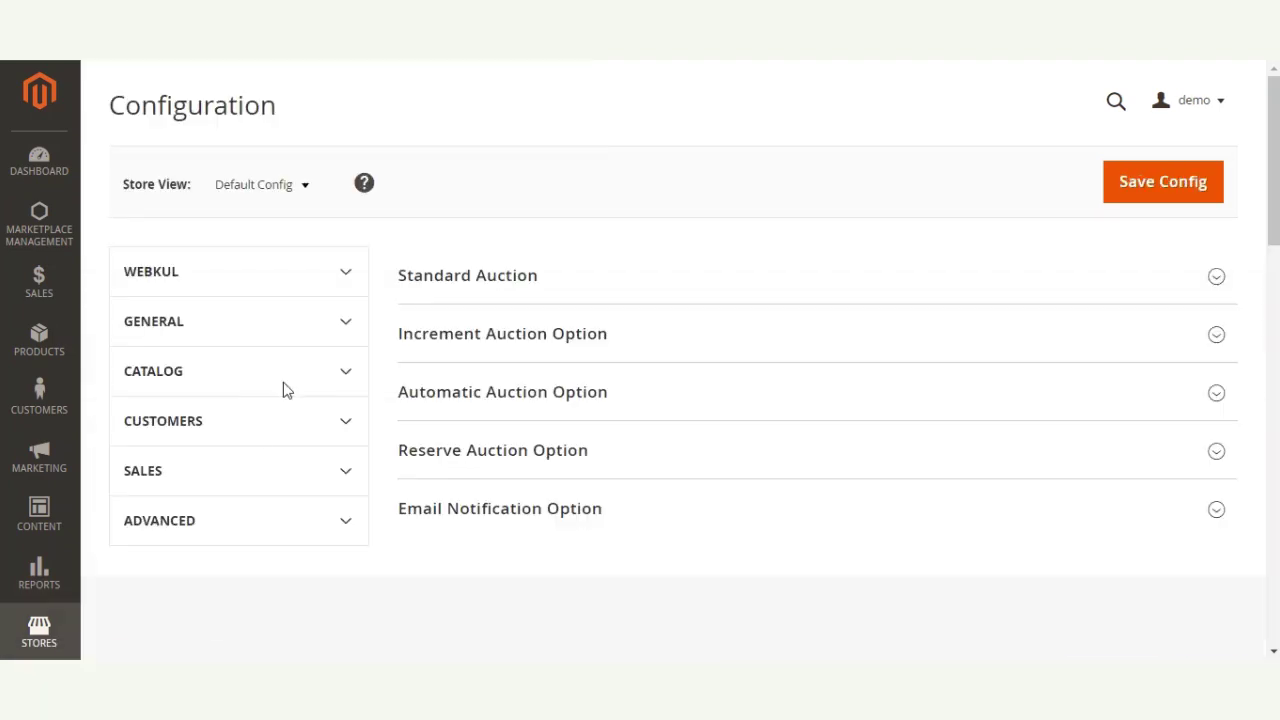
pyautogui.click(347, 275)
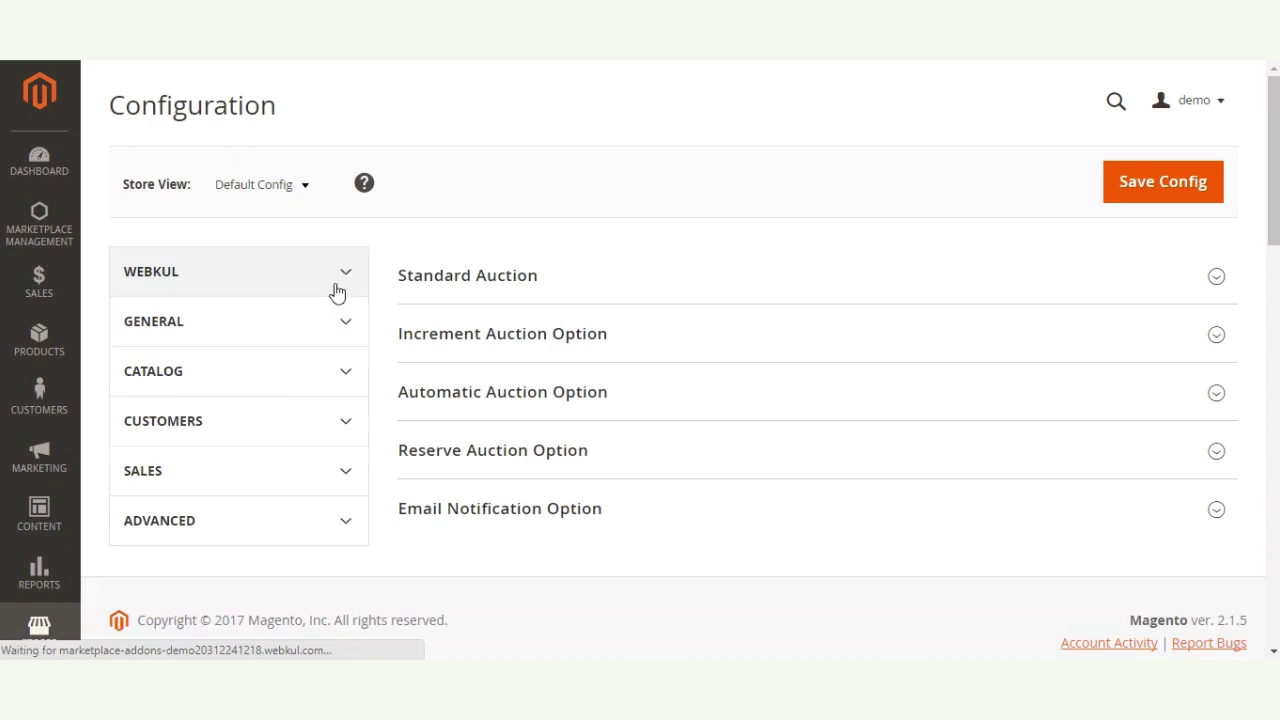
pyautogui.click(346, 474)
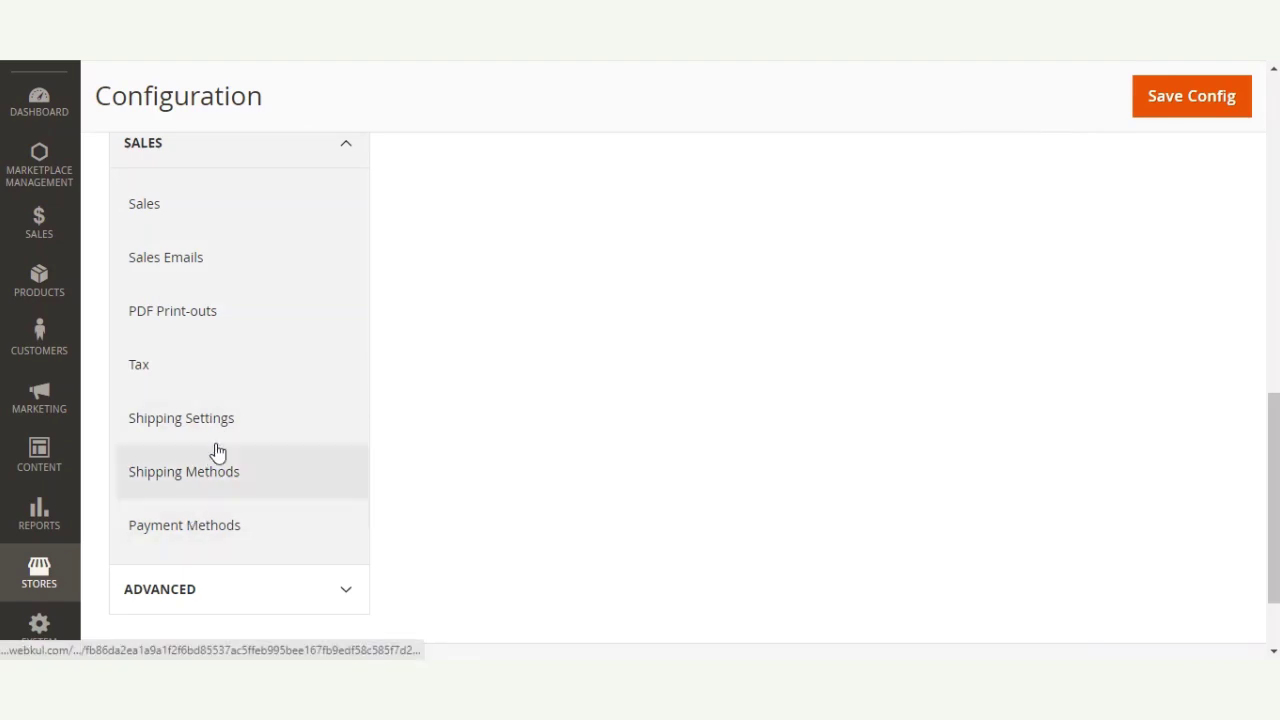
pyautogui.click(207, 538)
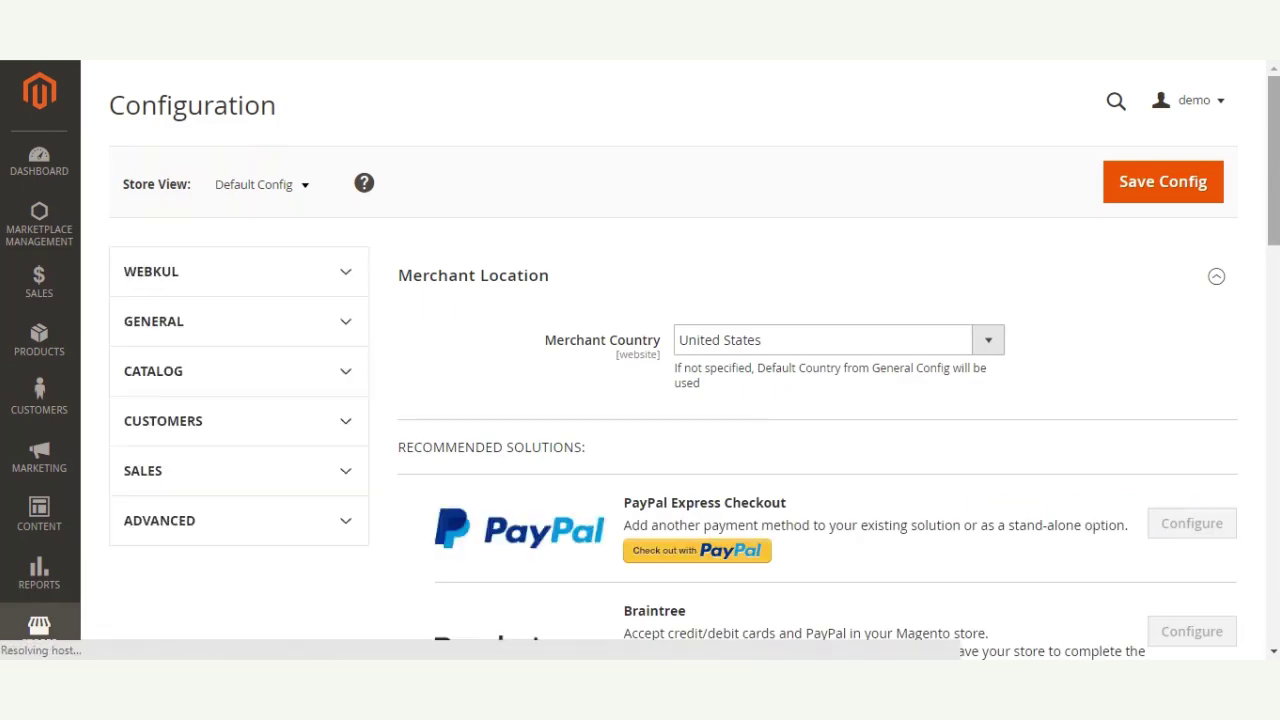
pyautogui.scroll(-1, 280, 409)
pyautogui.scroll(-4, 640, 360)
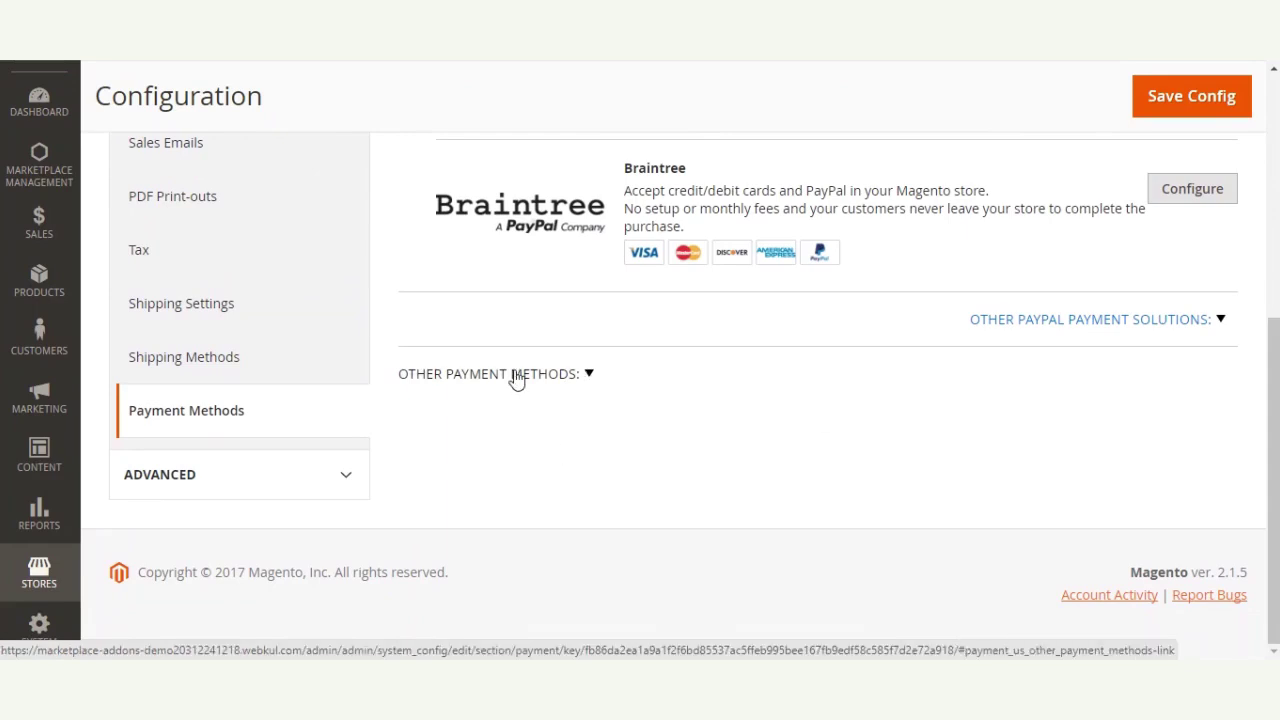
# Expand Other Payment Methods and Marketplace Mangopay, then delete the existing Client Id value
pyautogui.click(589, 378)
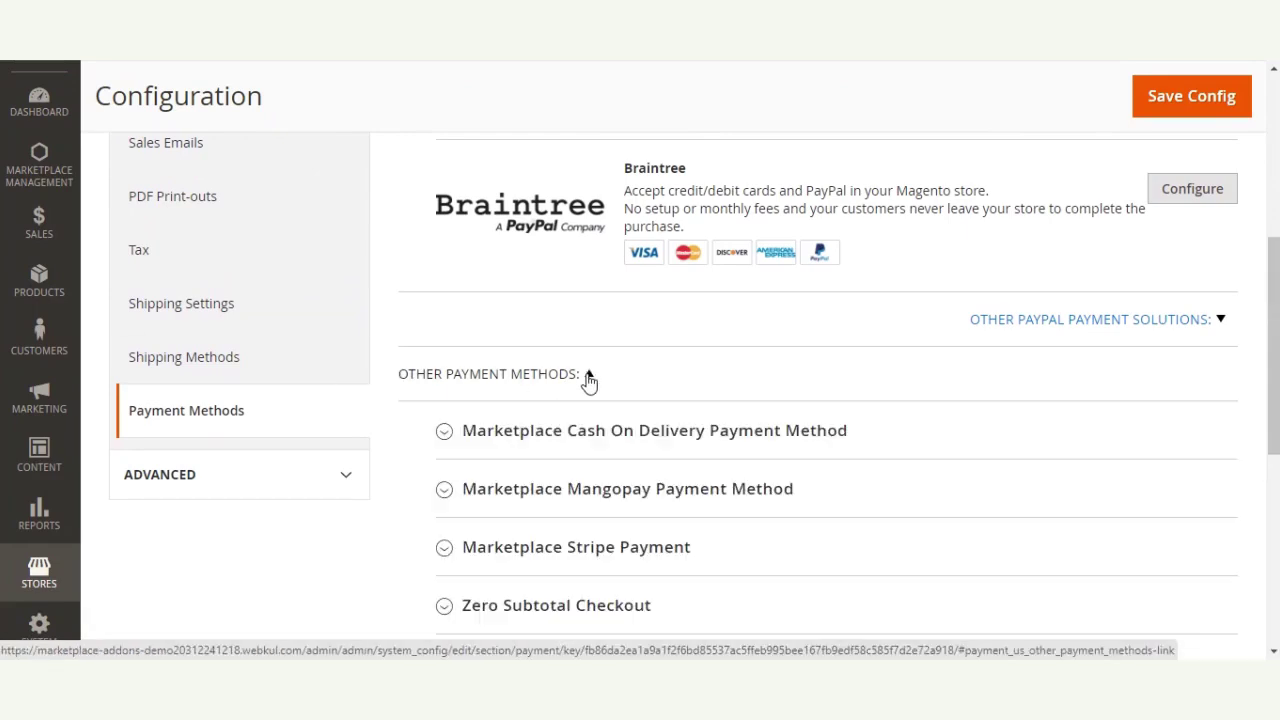
pyautogui.moveTo(1275, 330); pyautogui.dragTo(1275, 396)
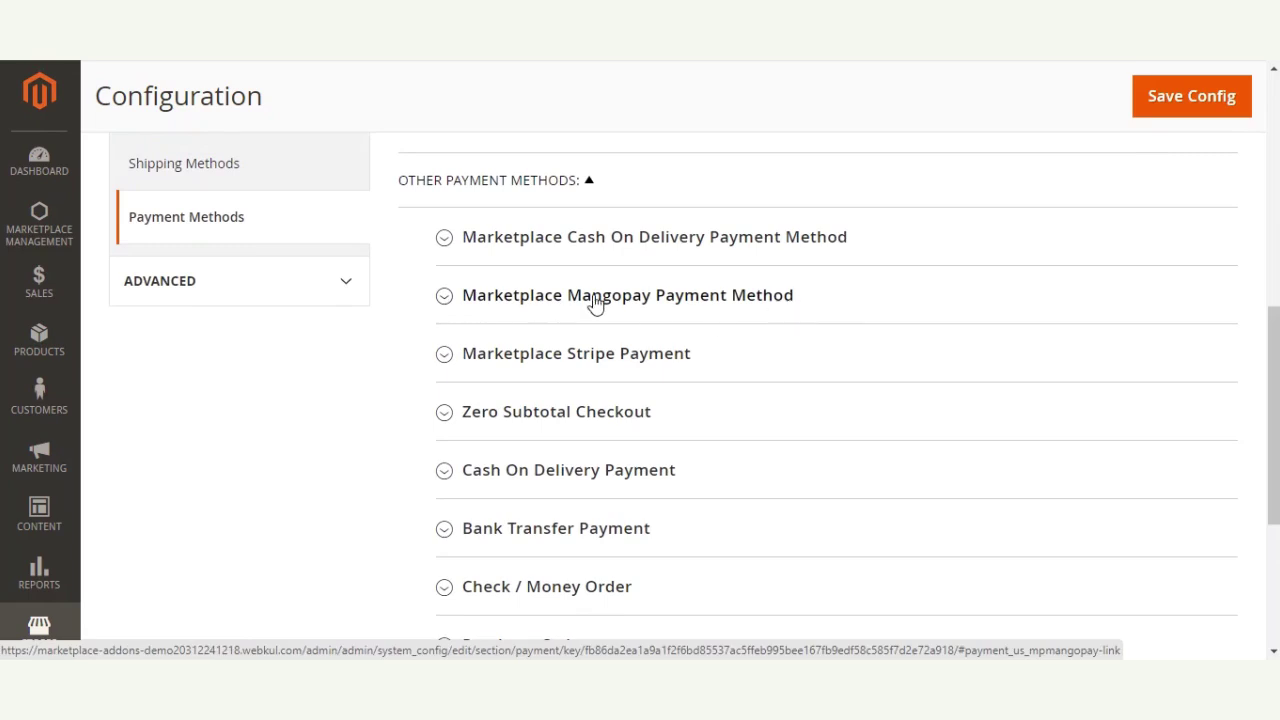
pyautogui.click(445, 297)
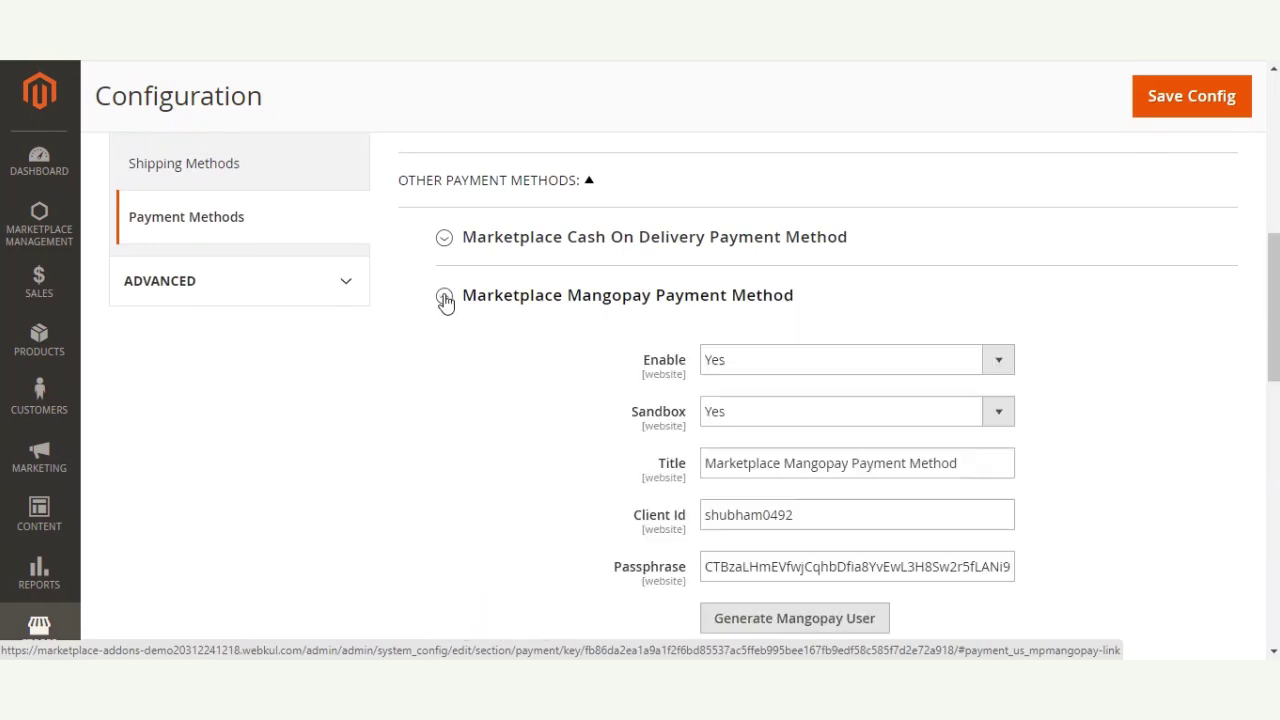
pyautogui.scroll(-3, 445, 300)
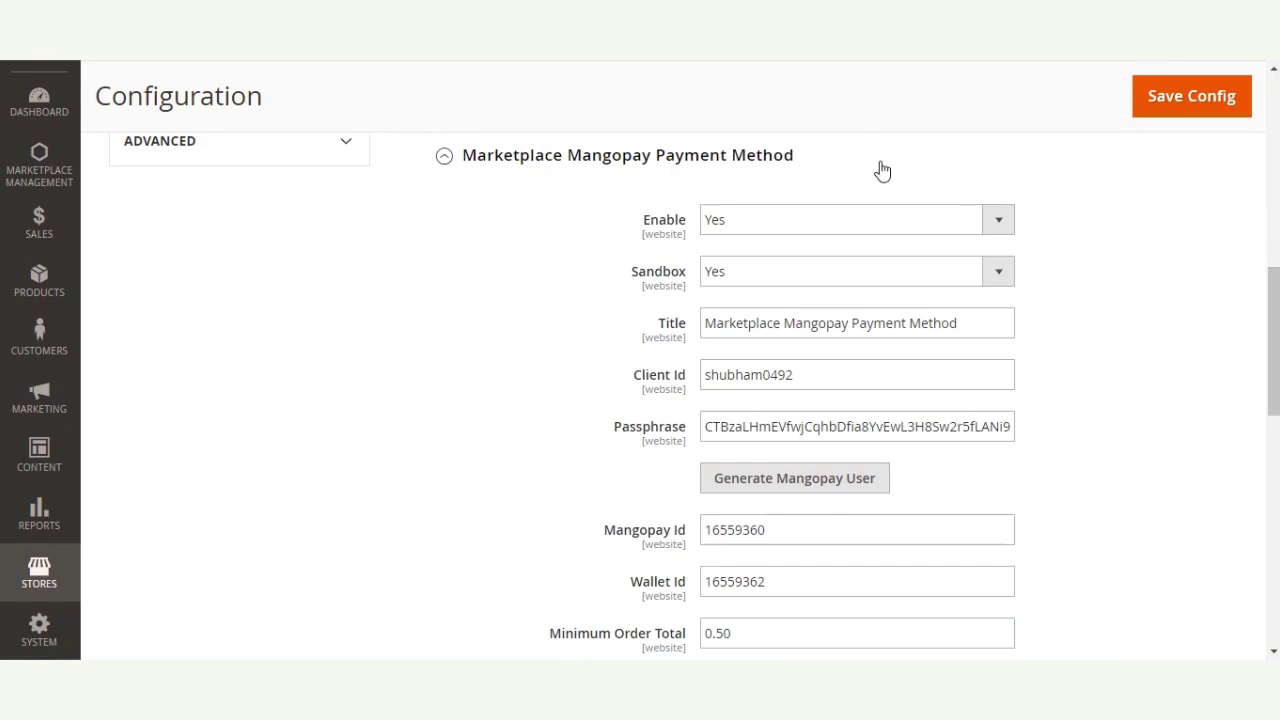
pyautogui.moveTo(813, 375); pyautogui.dragTo(680, 378)
pyautogui.press('BackSpace')
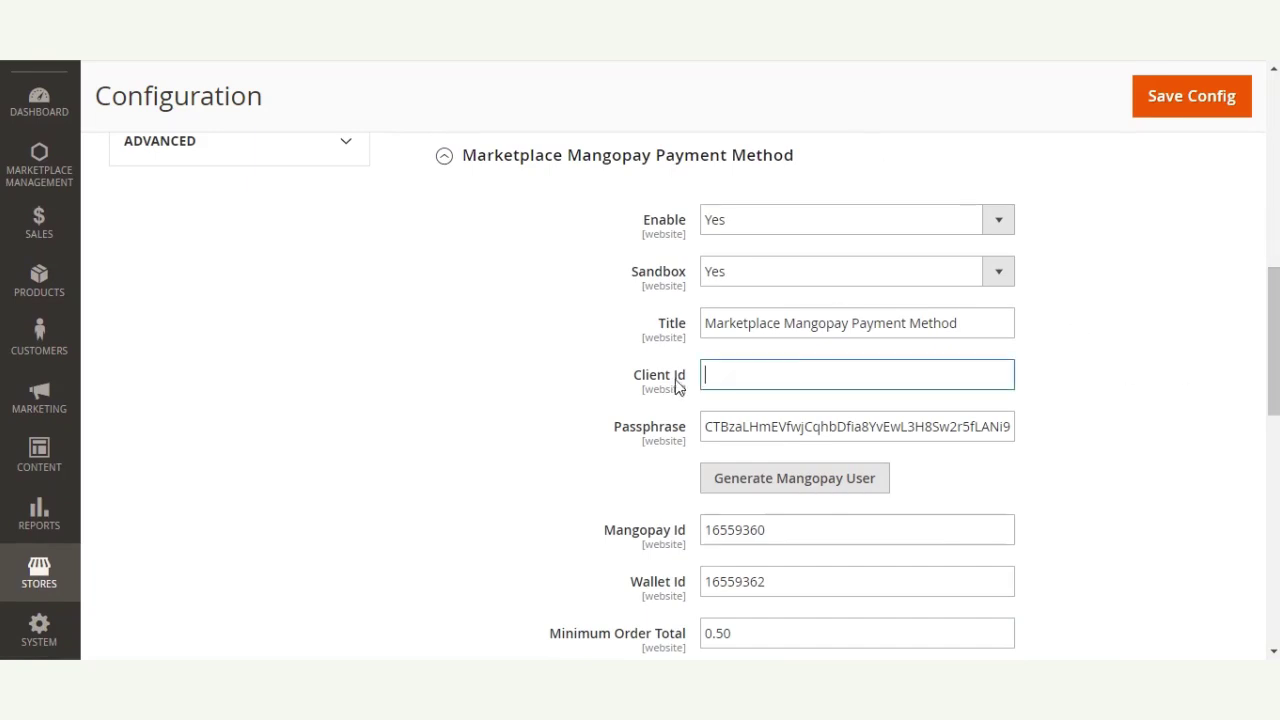
pyautogui.click(790, 229)
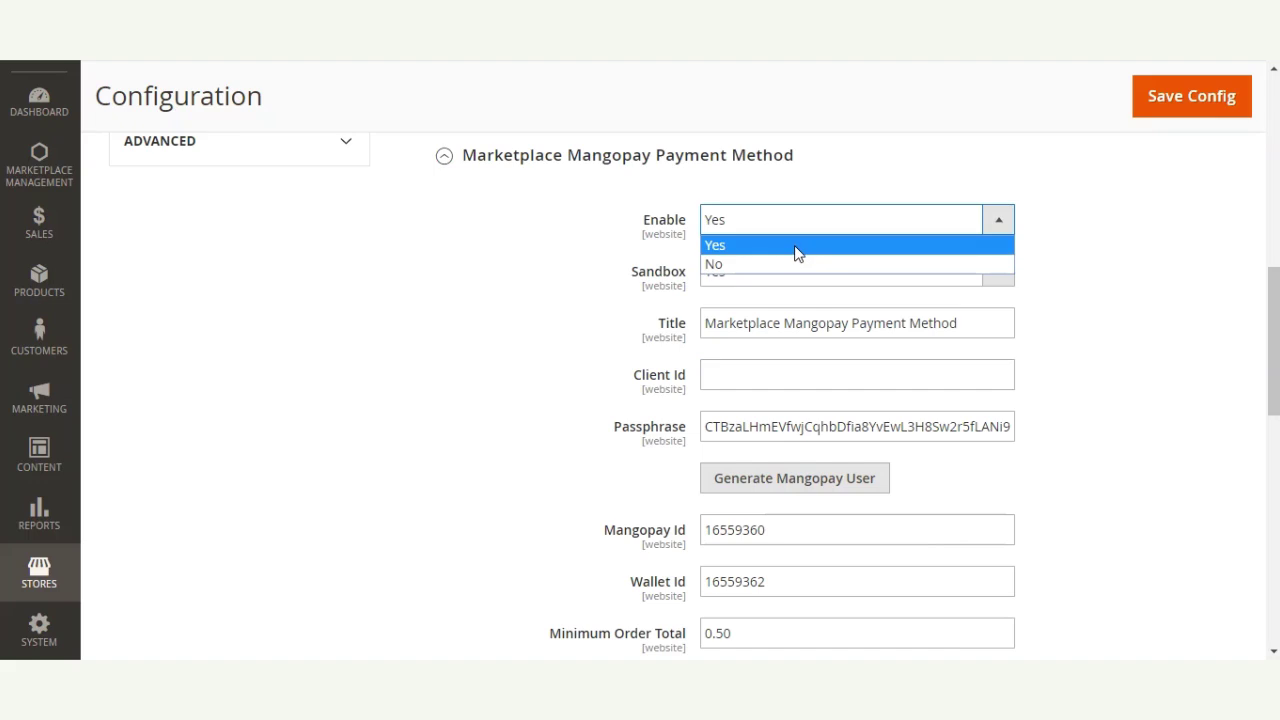
pyautogui.click(797, 245)
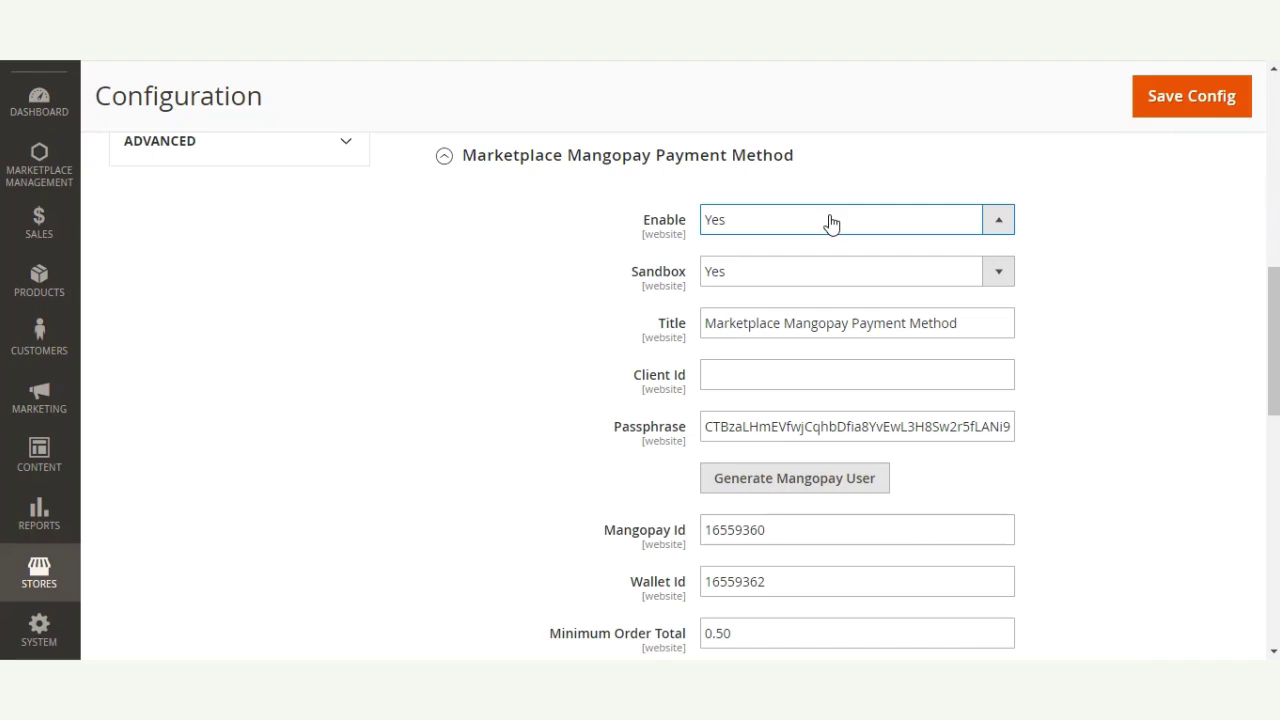
pyautogui.scroll(-1, 1237, 298)
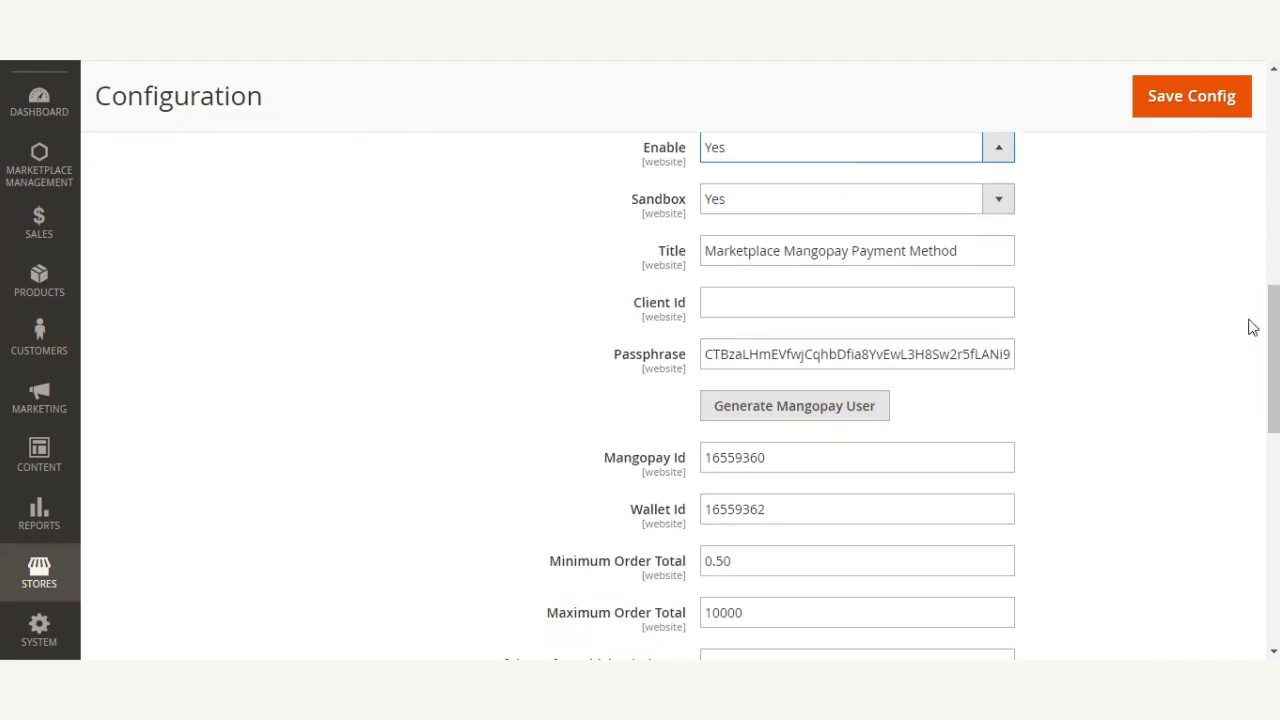
pyautogui.click(937, 211)
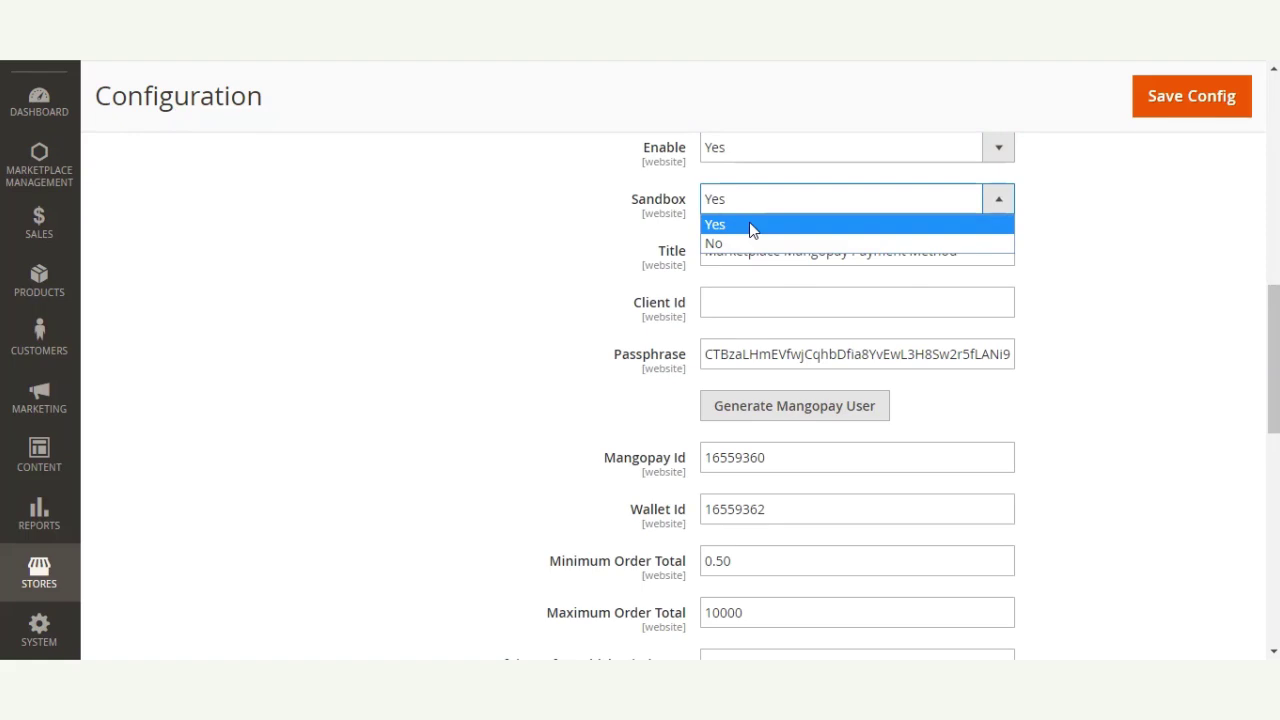
pyautogui.click(580, 225)
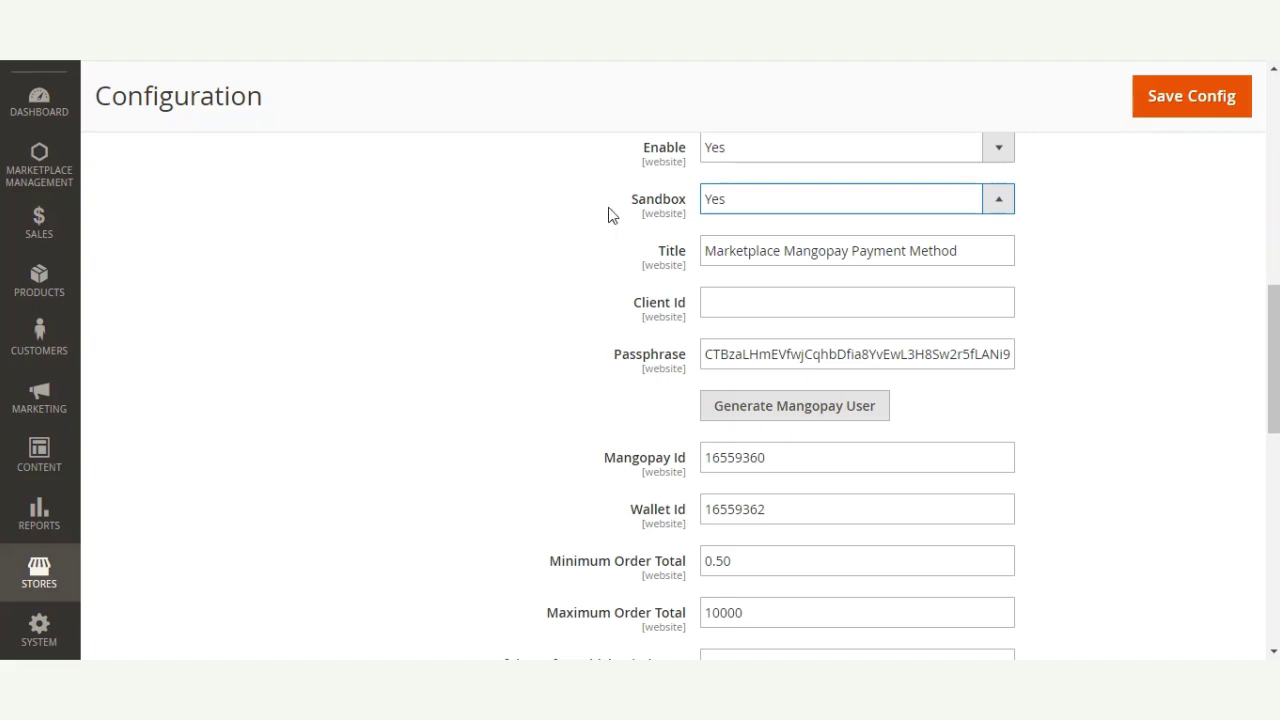
pyautogui.click(763, 203)
pyautogui.click(763, 245)
pyautogui.click(753, 208)
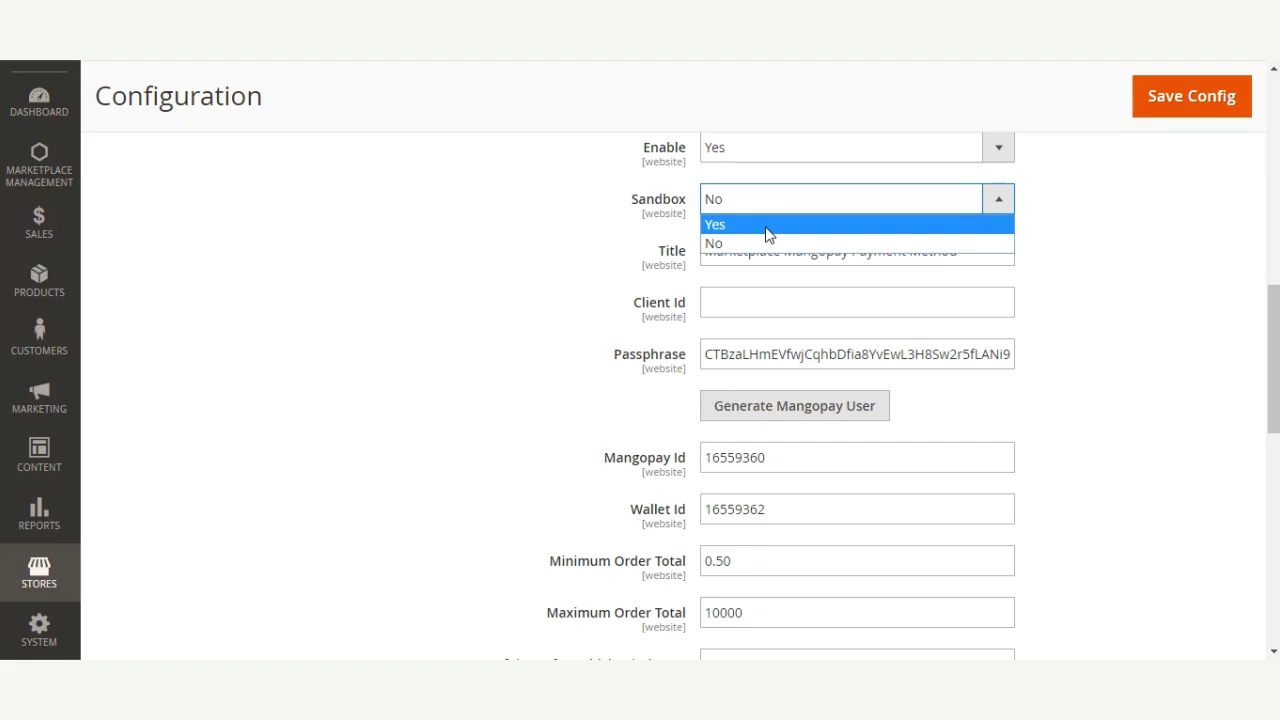
pyautogui.click(768, 234)
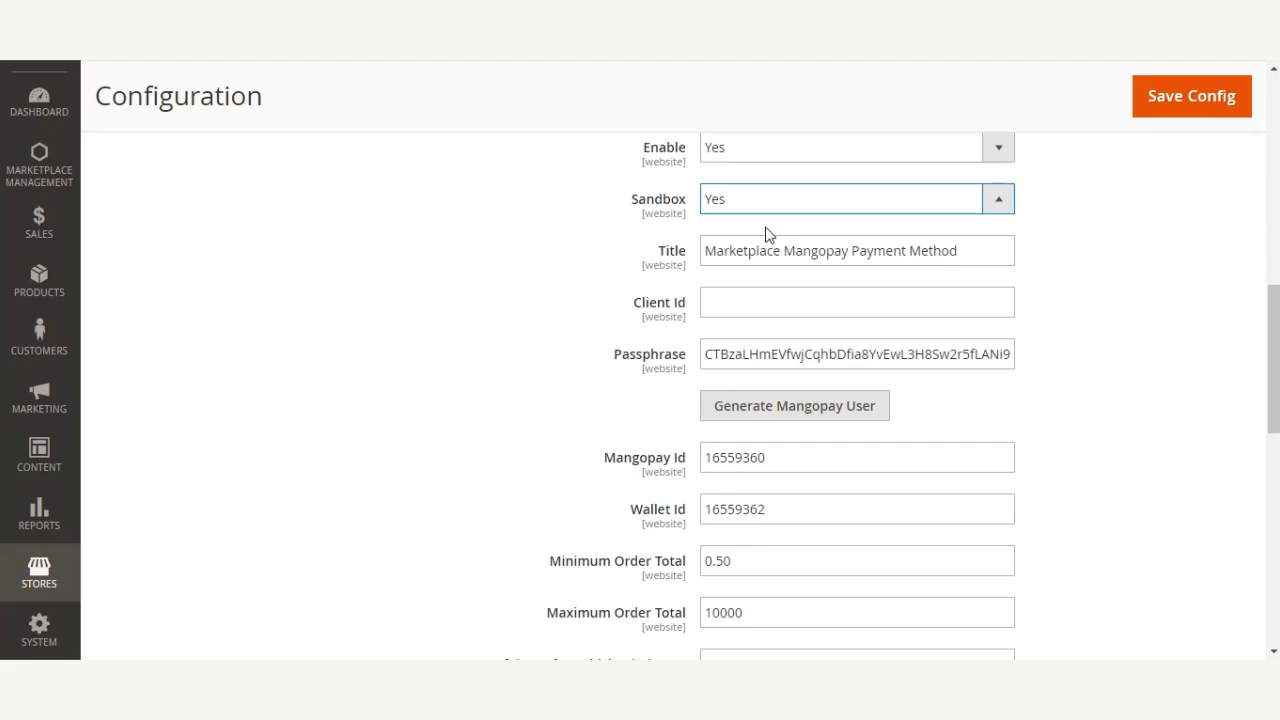
pyautogui.click(974, 254)
# Highlight the Mangopay payment Title setting and its text without changing it
pyautogui.moveTo(655, 255); pyautogui.dragTo(694, 250)
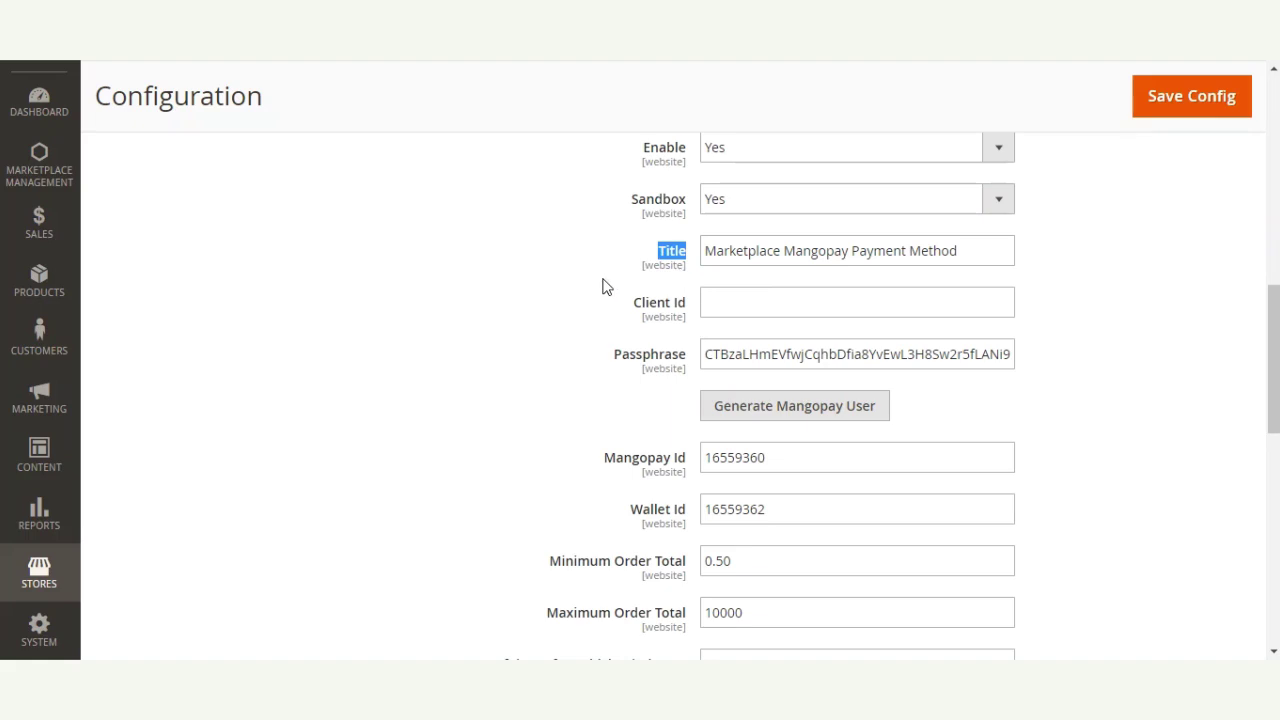
pyautogui.click(972, 250)
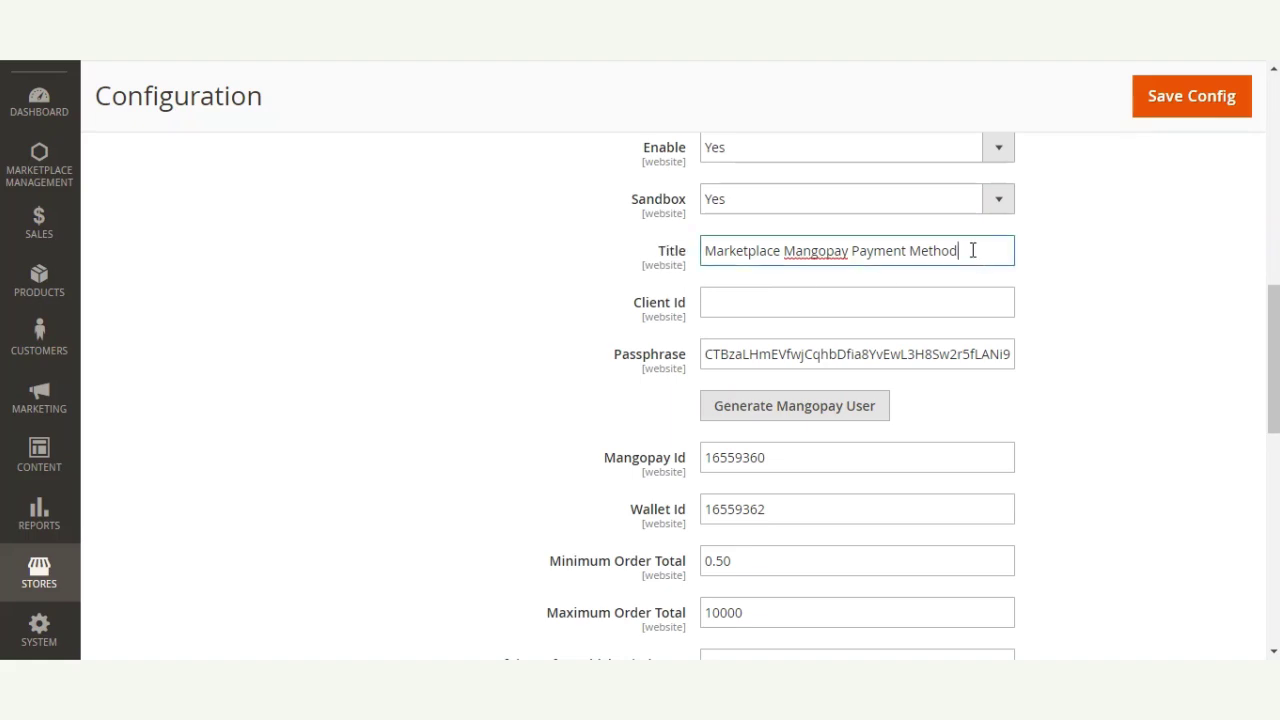
pyautogui.moveTo(977, 250); pyautogui.dragTo(700, 258)
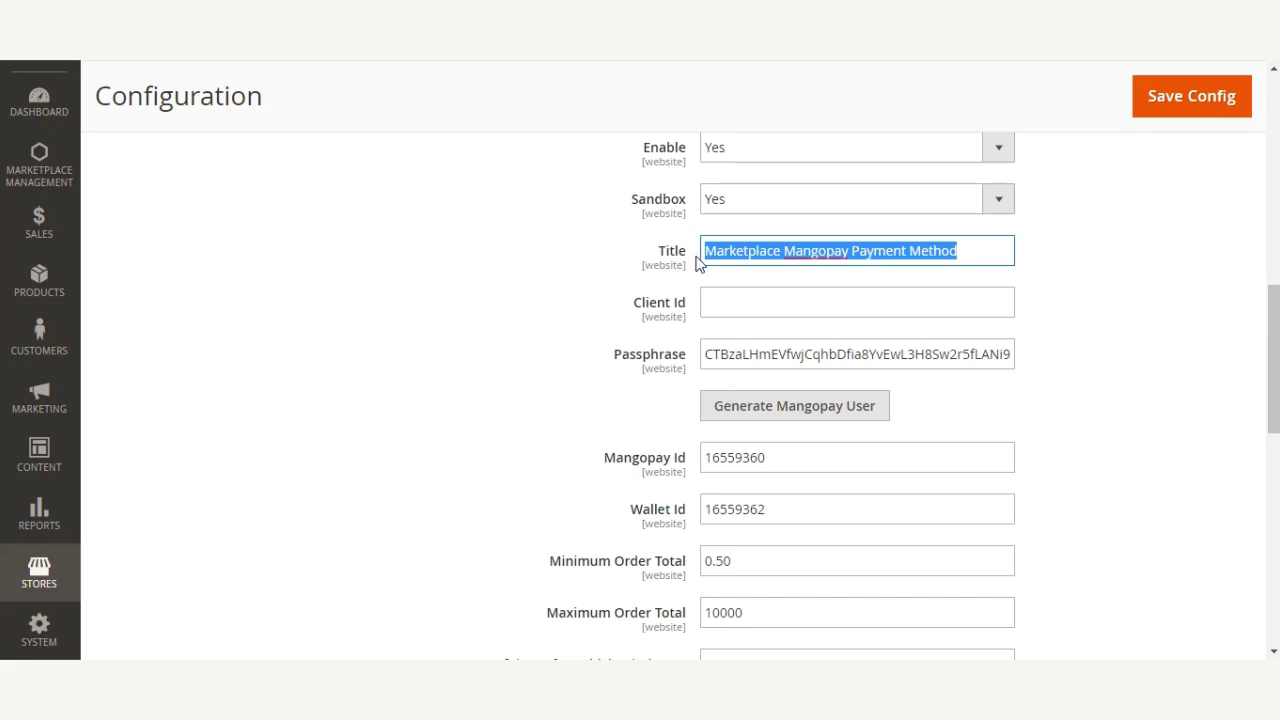
pyautogui.click(994, 259)
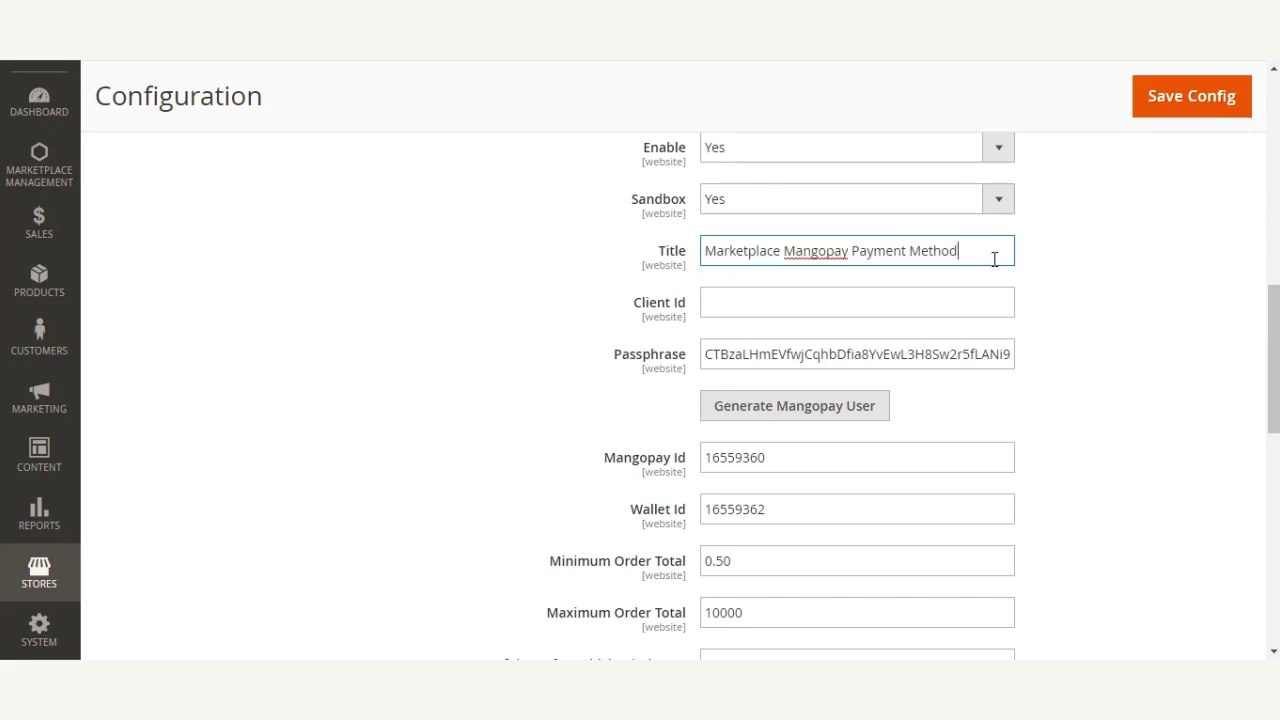
# Delete the Passphrase value, leaving both Client Id and Passphrase empty
pyautogui.click(784, 306)
pyautogui.click(711, 354)
pyautogui.doubleClick(711, 354)
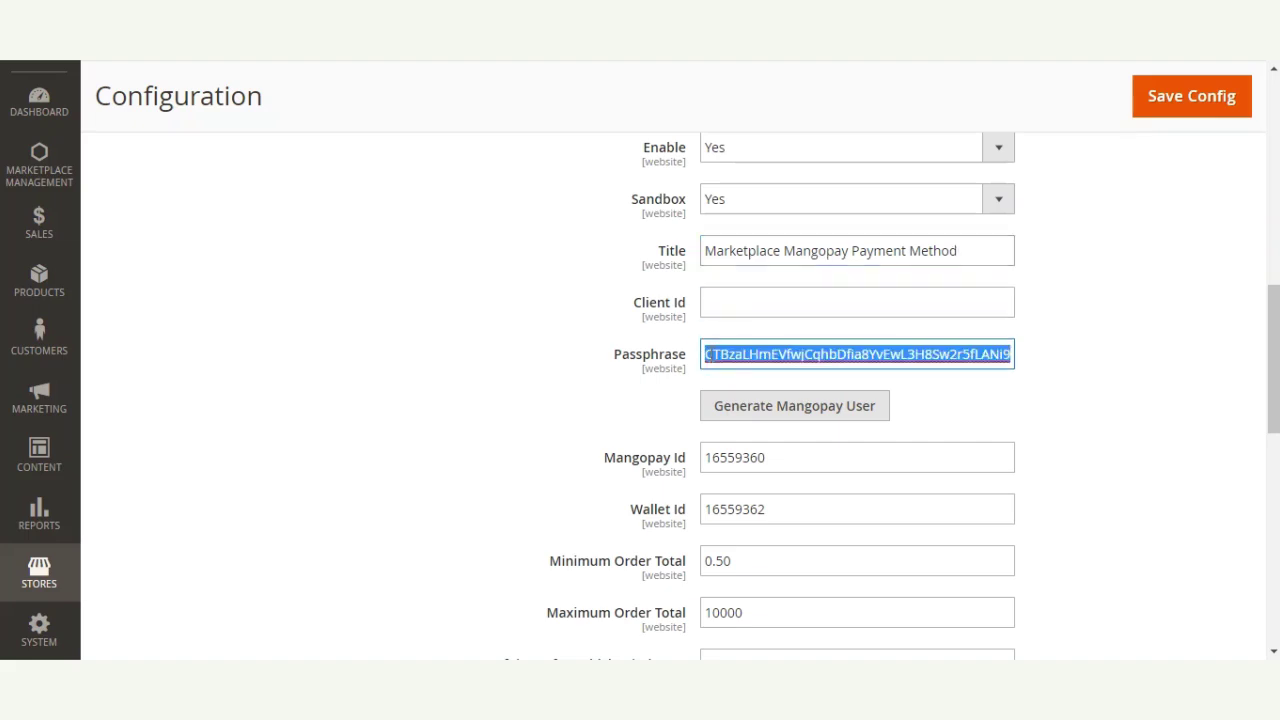
pyautogui.press('BackSpace')
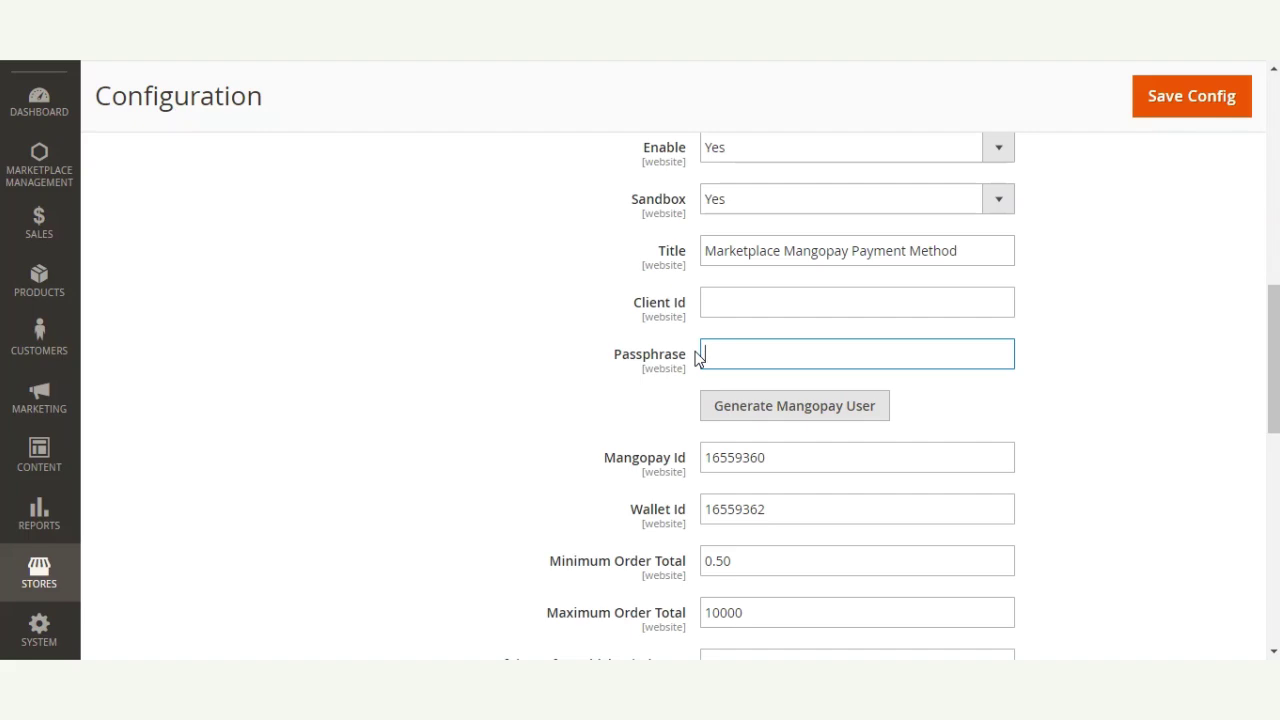
pyautogui.scroll(-1, 1231, 389)
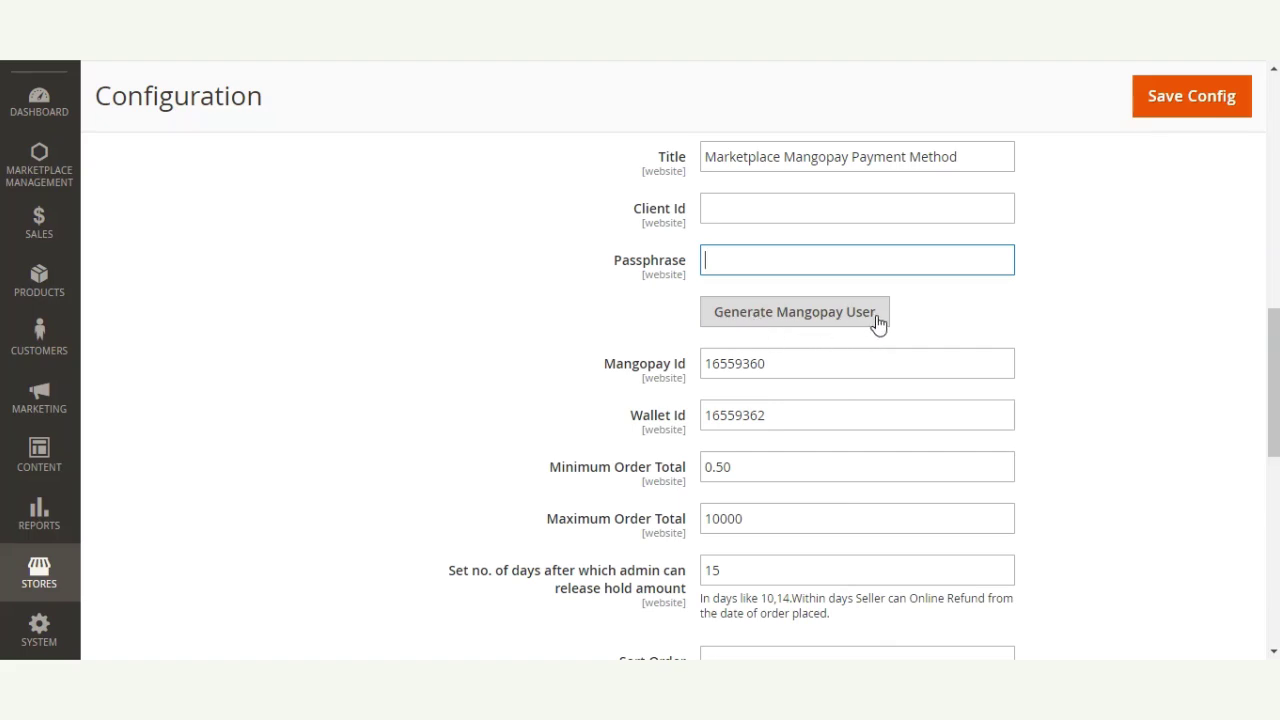
pyautogui.moveTo(789, 360); pyautogui.dragTo(693, 364)
pyautogui.moveTo(777, 420); pyautogui.dragTo(758, 416)
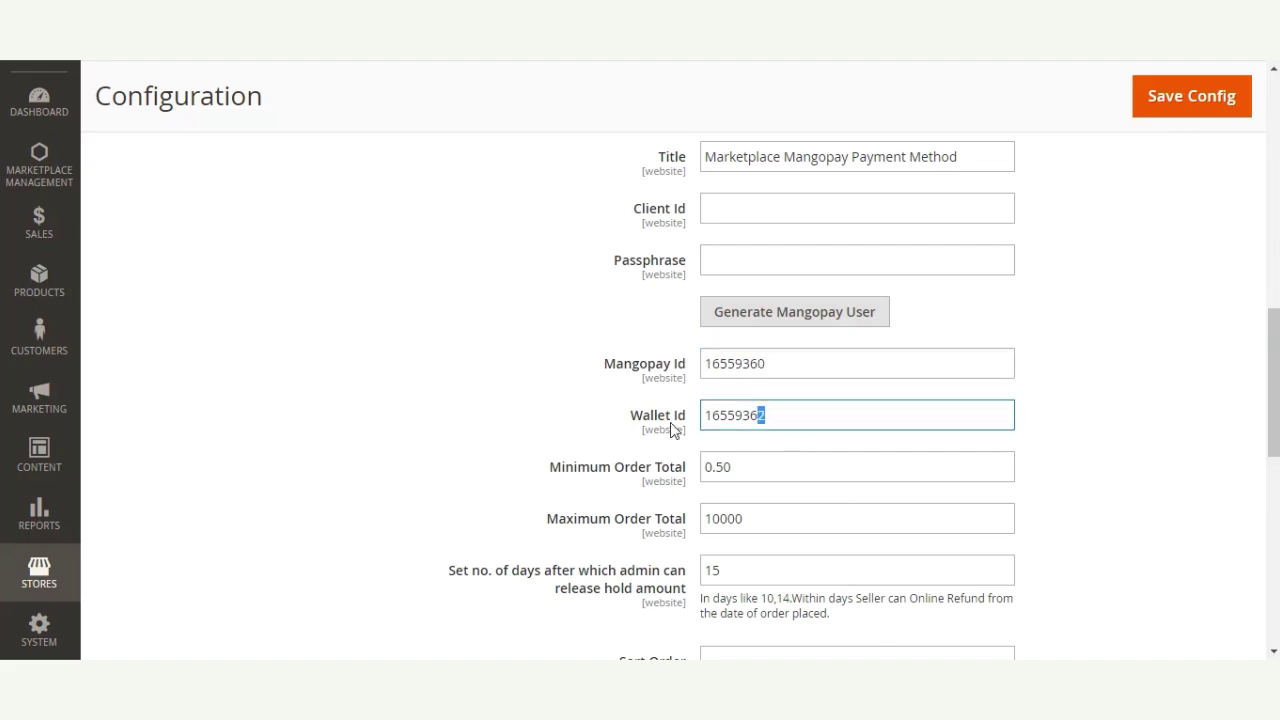
pyautogui.click(808, 415)
pyautogui.scroll(-2, 1240, 420)
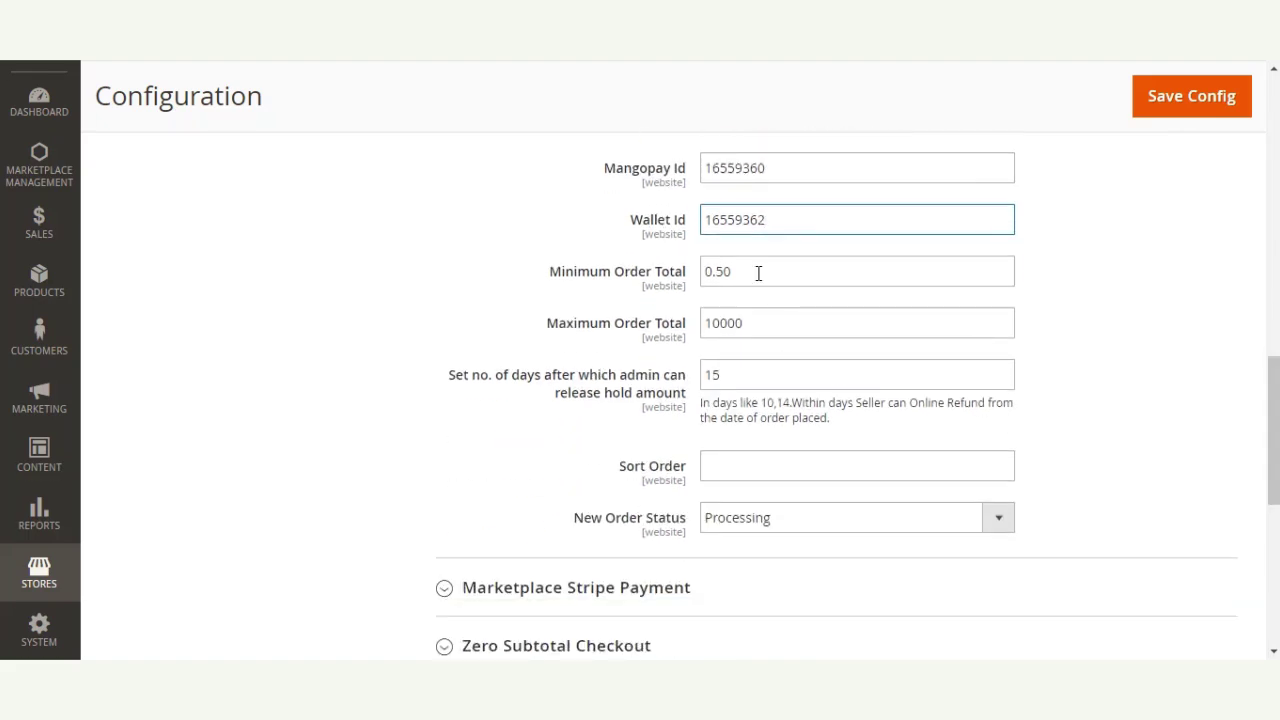
pyautogui.click(771, 317)
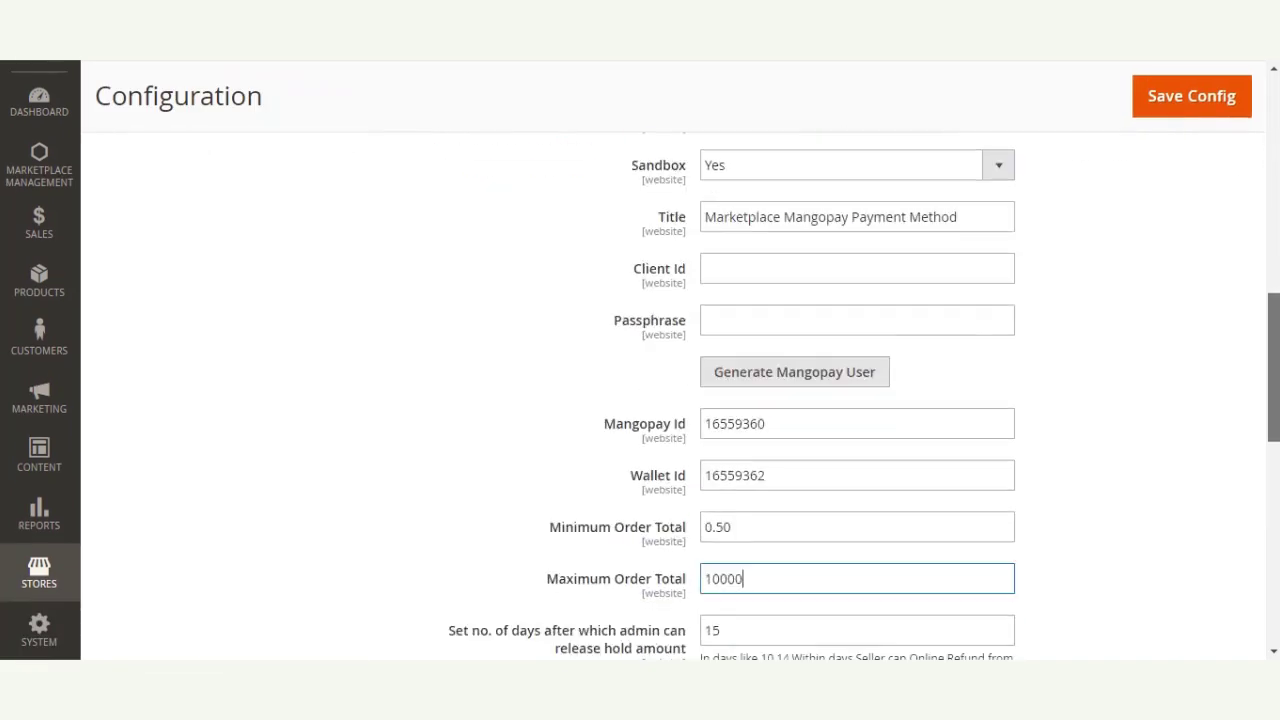
pyautogui.scroll(-4, 640, 400)
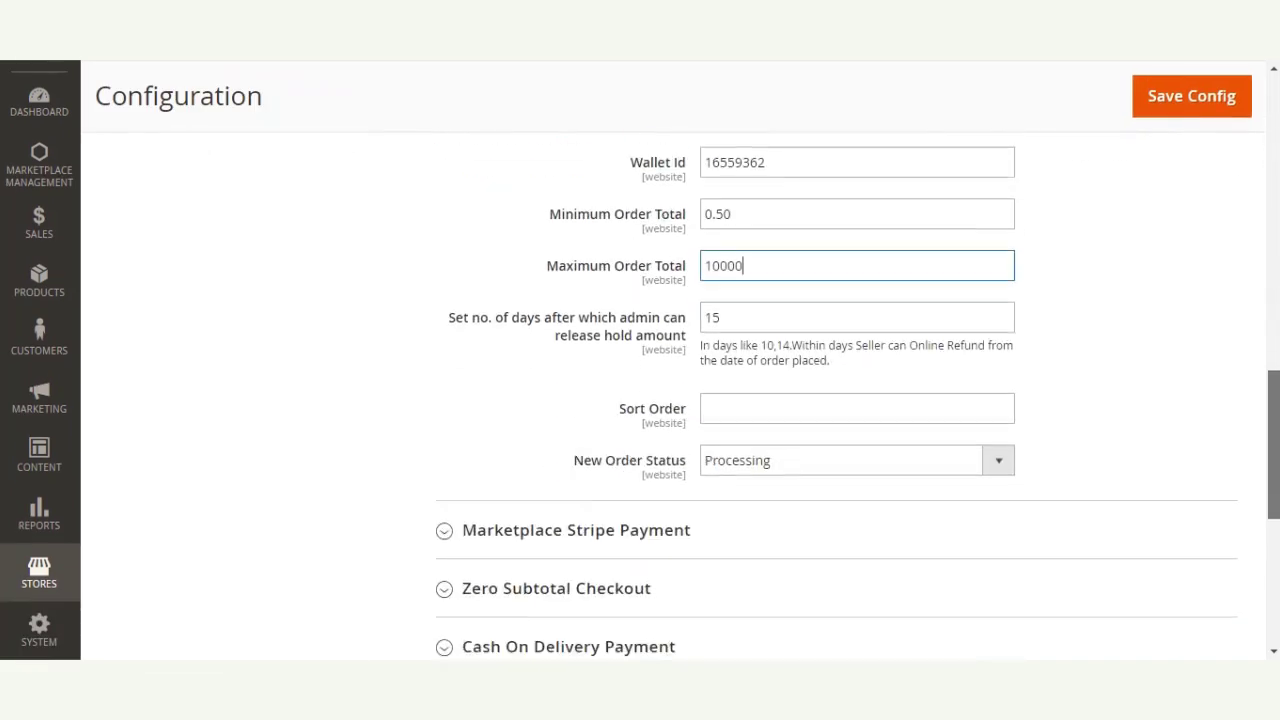
# Release held amounts after 15 days, leave Sort Order empty, and keep Processing as new order status
pyautogui.click(767, 307)
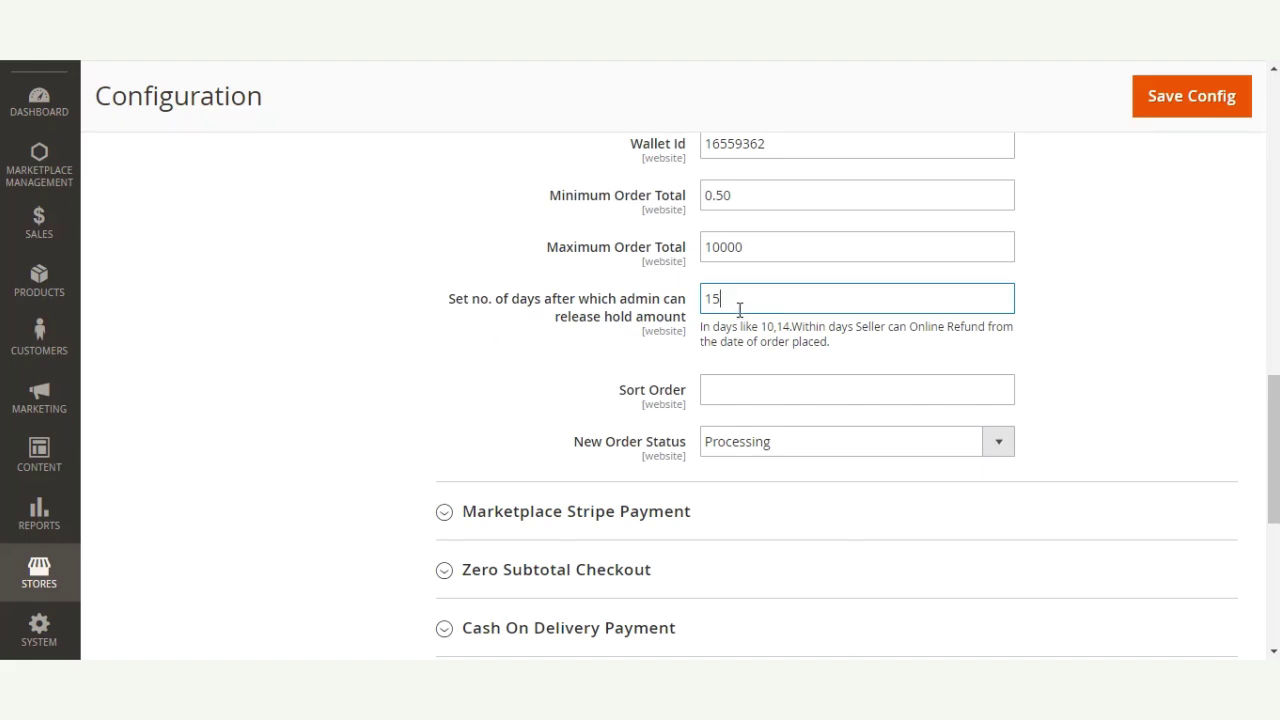
pyautogui.click(746, 390)
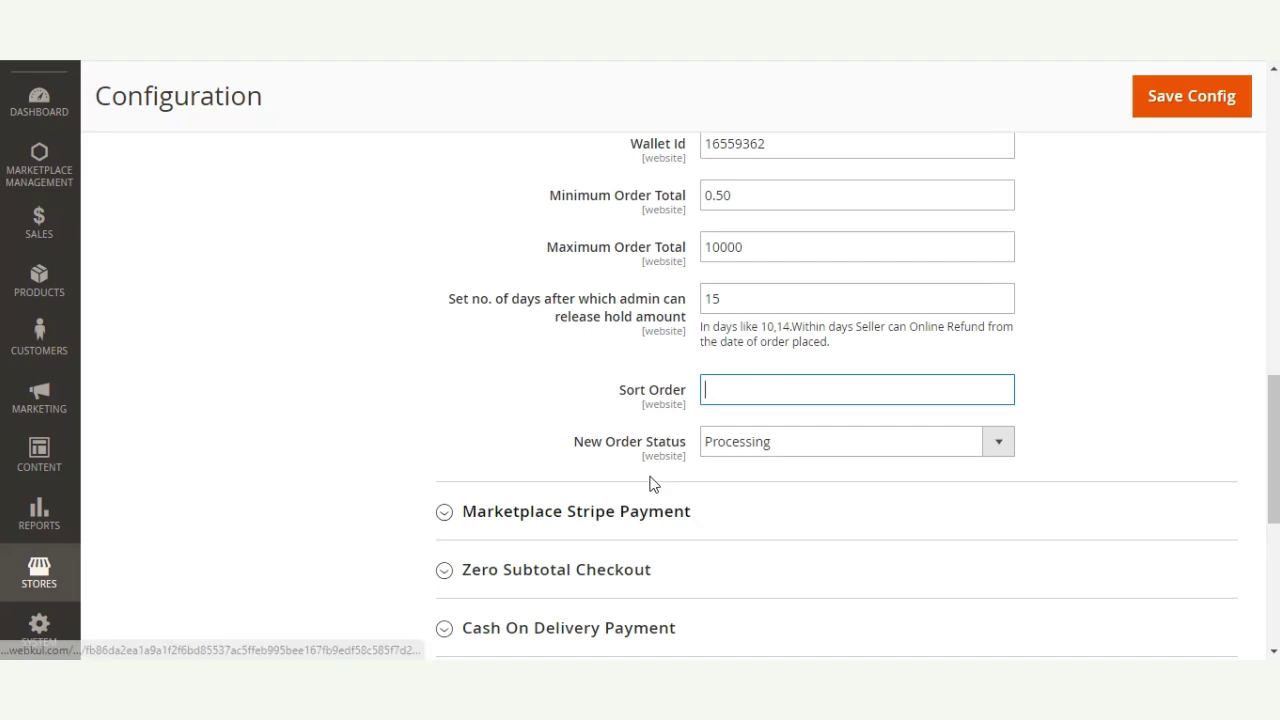
pyautogui.click(1006, 448)
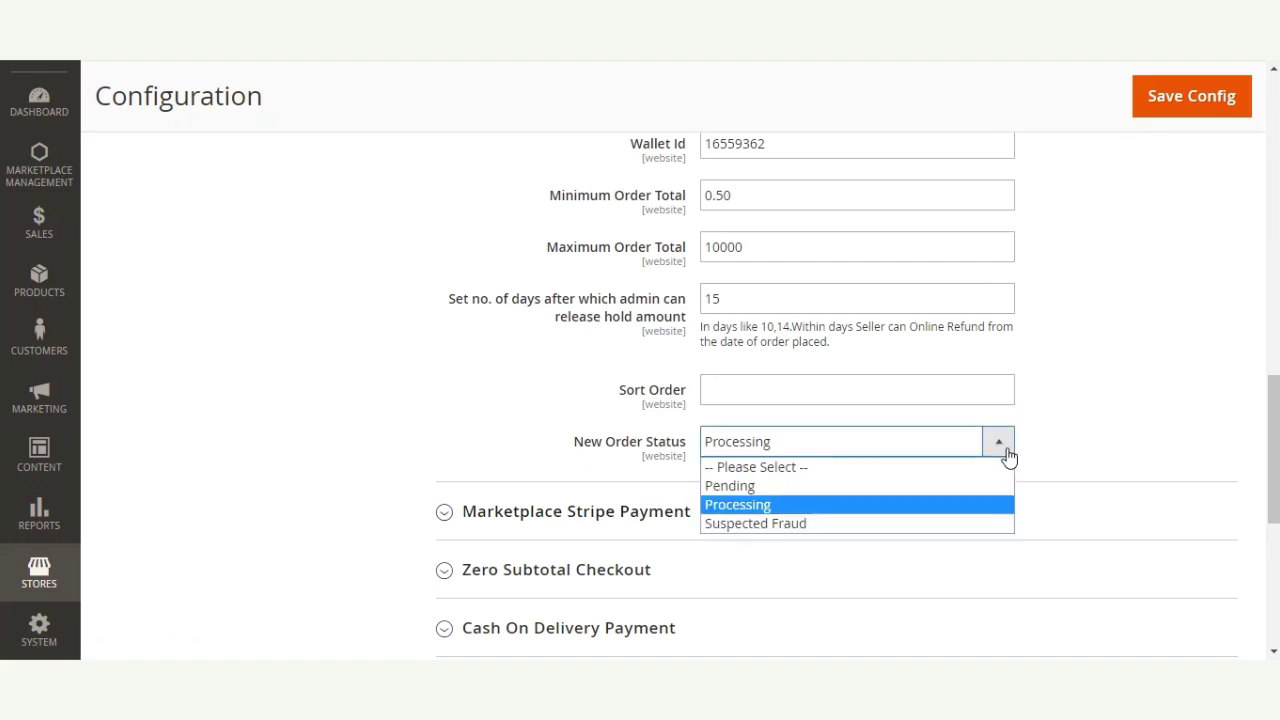
pyautogui.click(873, 508)
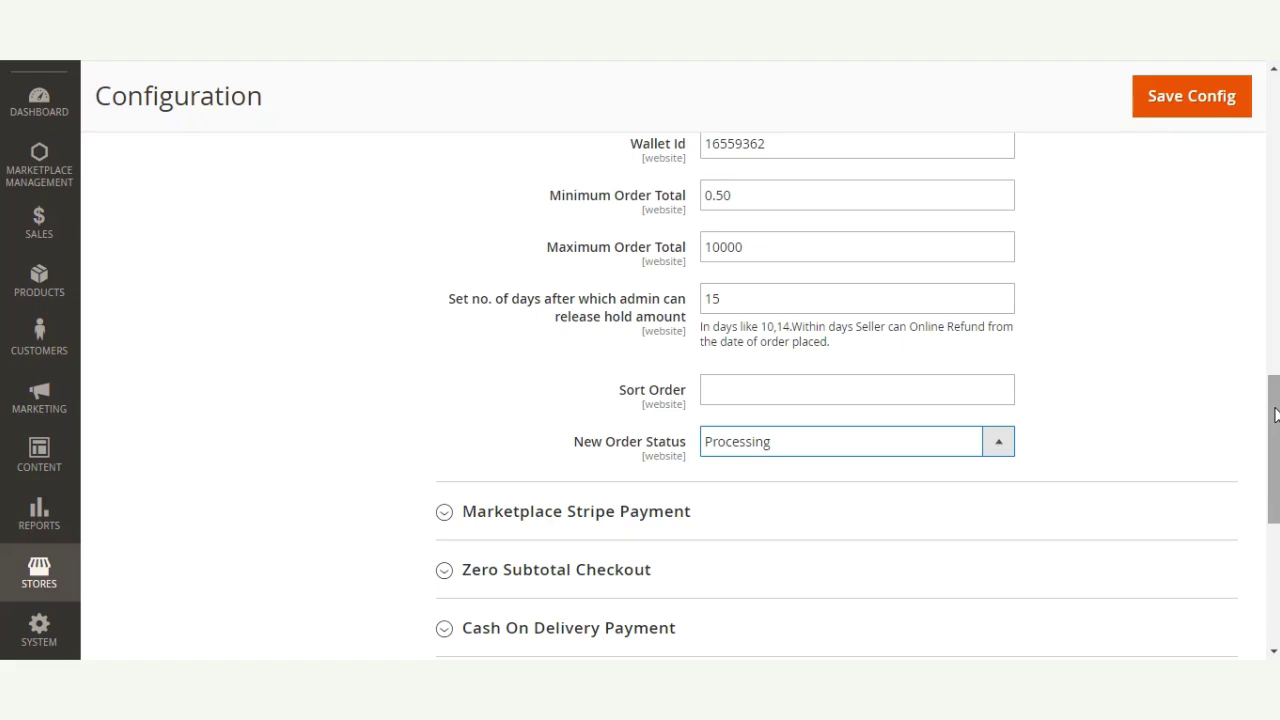
pyautogui.moveTo(1275, 415); pyautogui.dragTo(1275, 358)
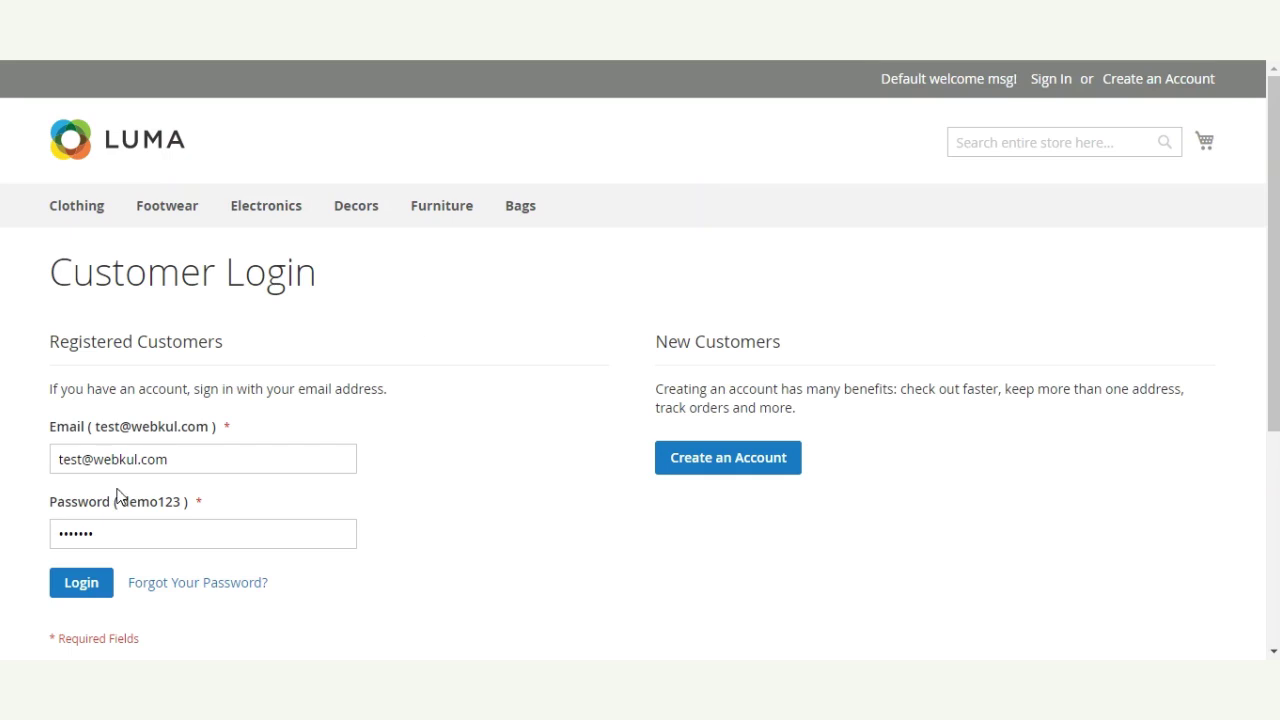
# Log in as the seller and review the Mangopay Transactions page with its $8.50 SUCCEEDED entry
pyautogui.click(95, 590)
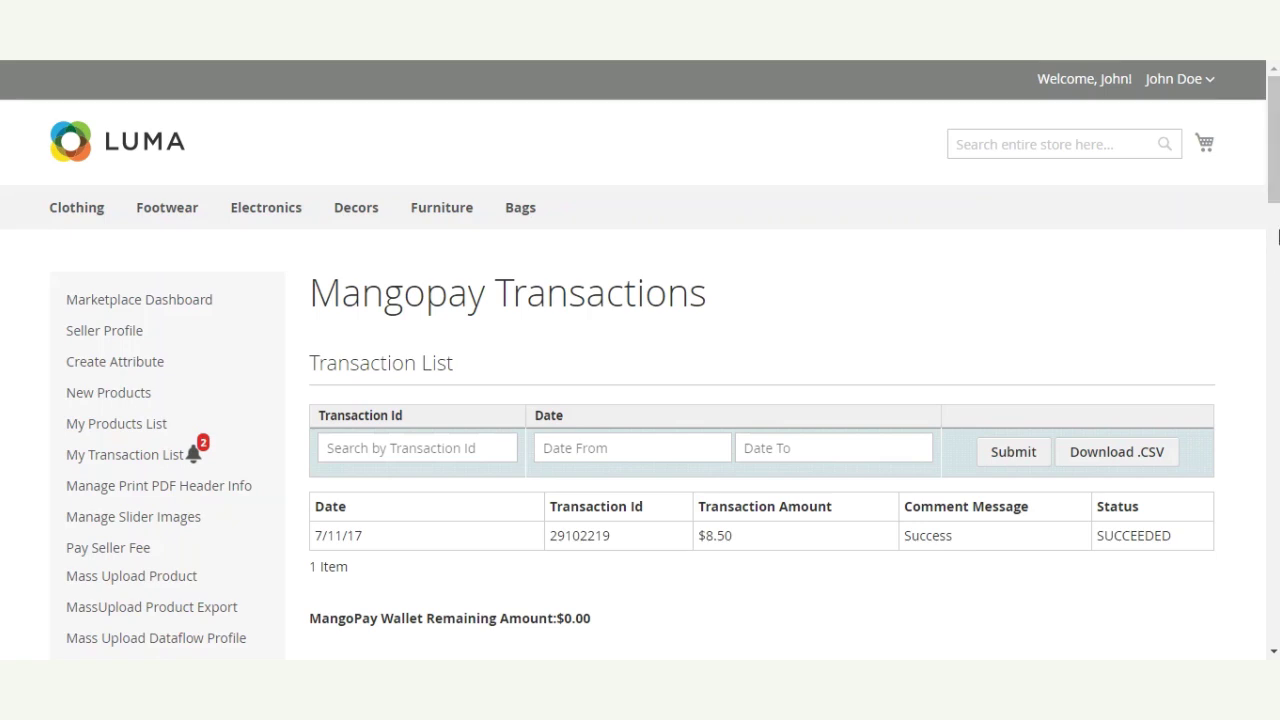
pyautogui.scroll(-1, 640, 400)
pyautogui.scroll(1, 640, 400)
pyautogui.scroll(-3, 294, 380)
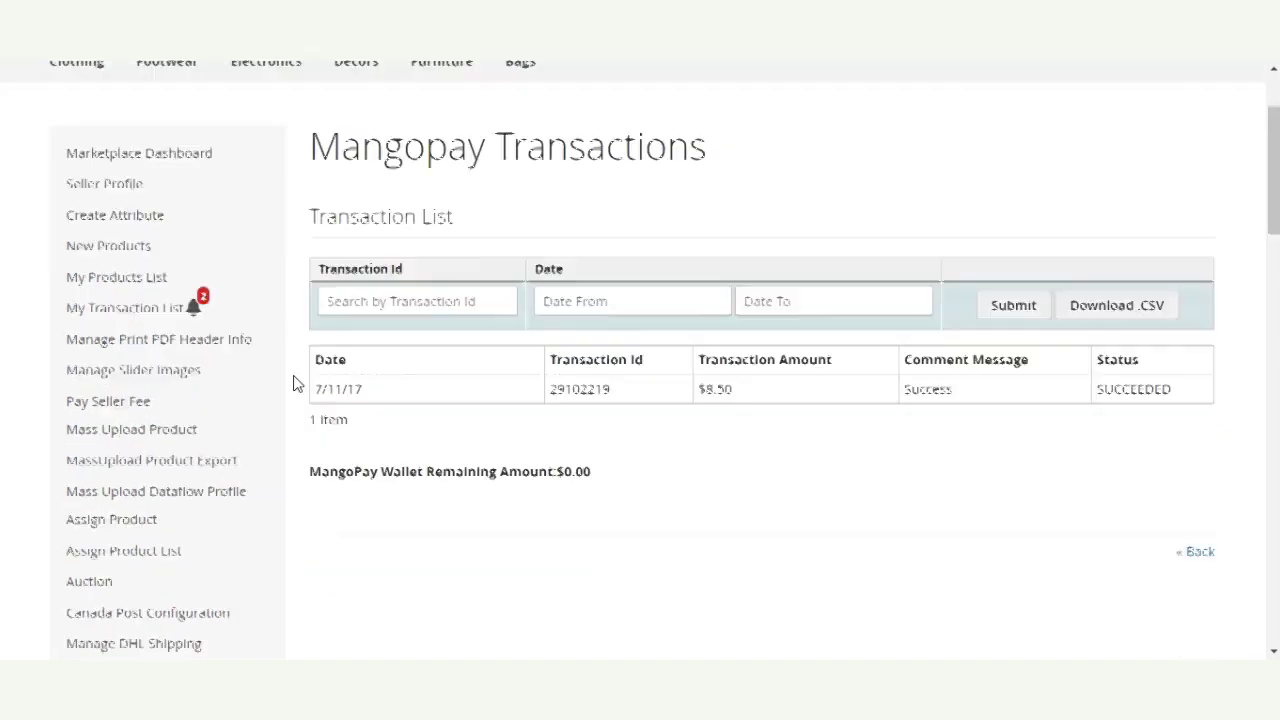
pyautogui.scroll(2, 423, 423)
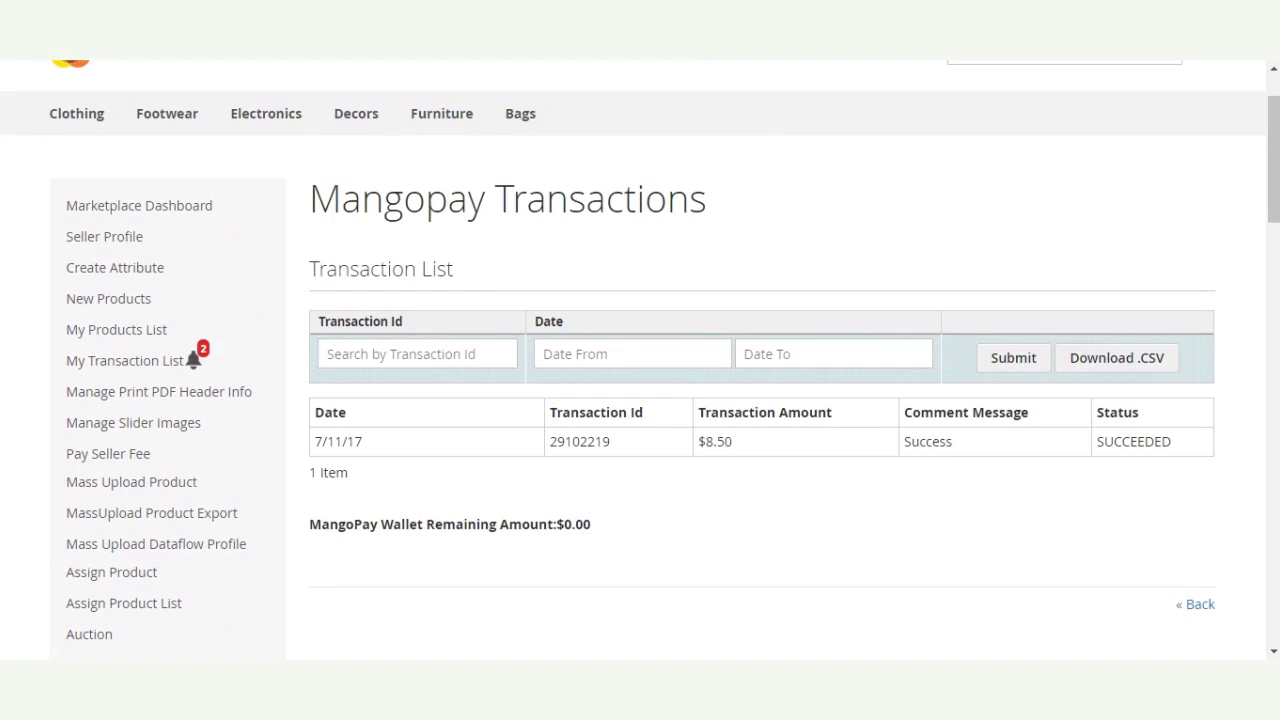
pyautogui.scroll(-10, 454, 237)
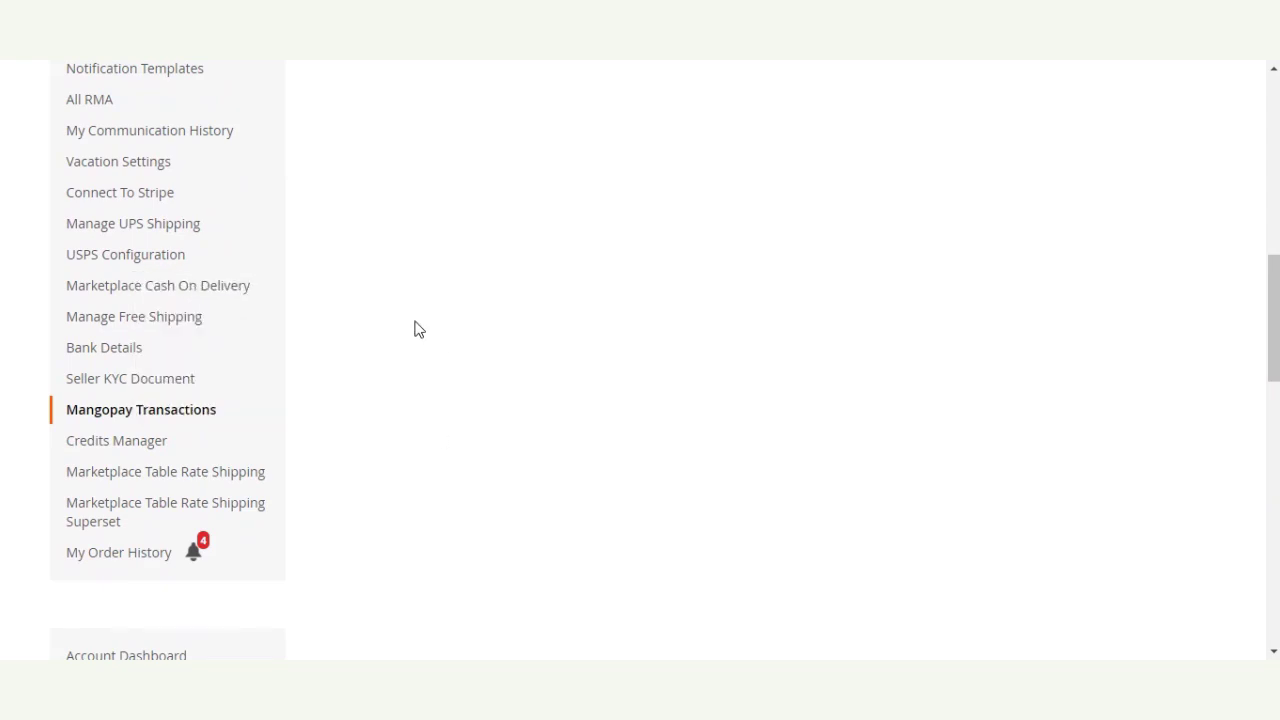
# Open the seller's Bank Details form, keep Type as IBAN and delete the IBAN value
pyautogui.click(125, 351)
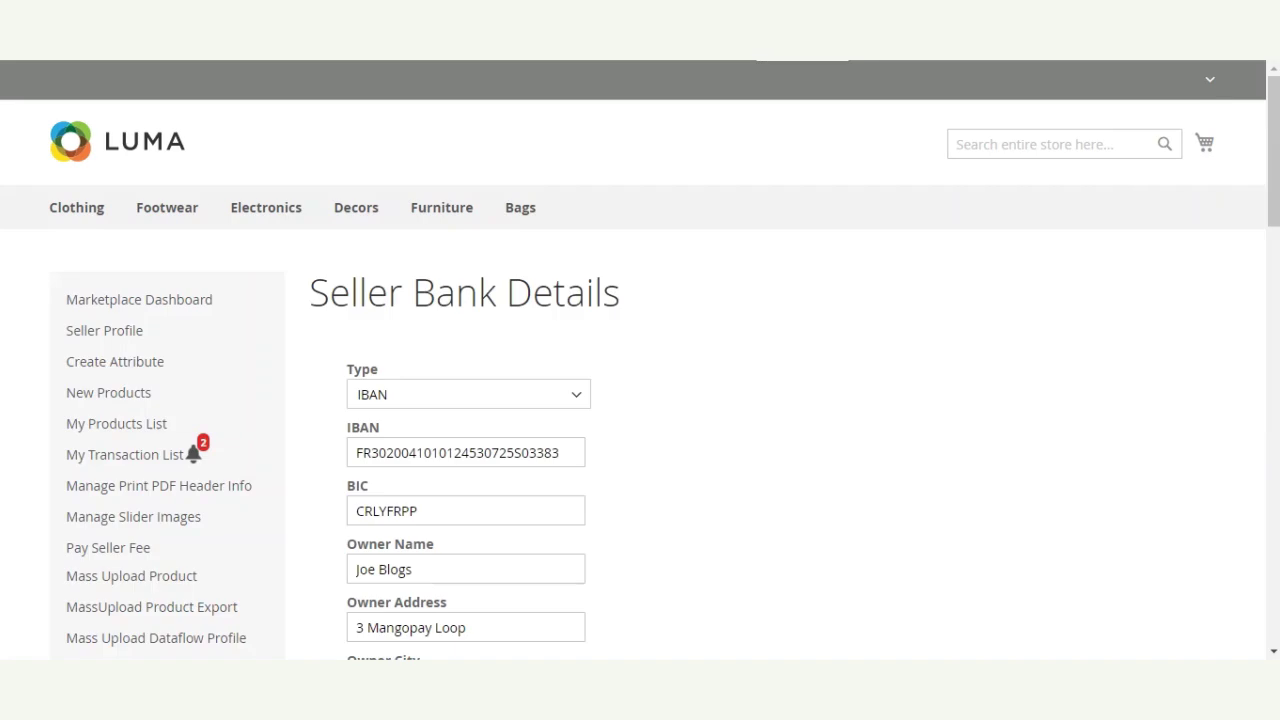
pyautogui.scroll(-2, 1229, 300)
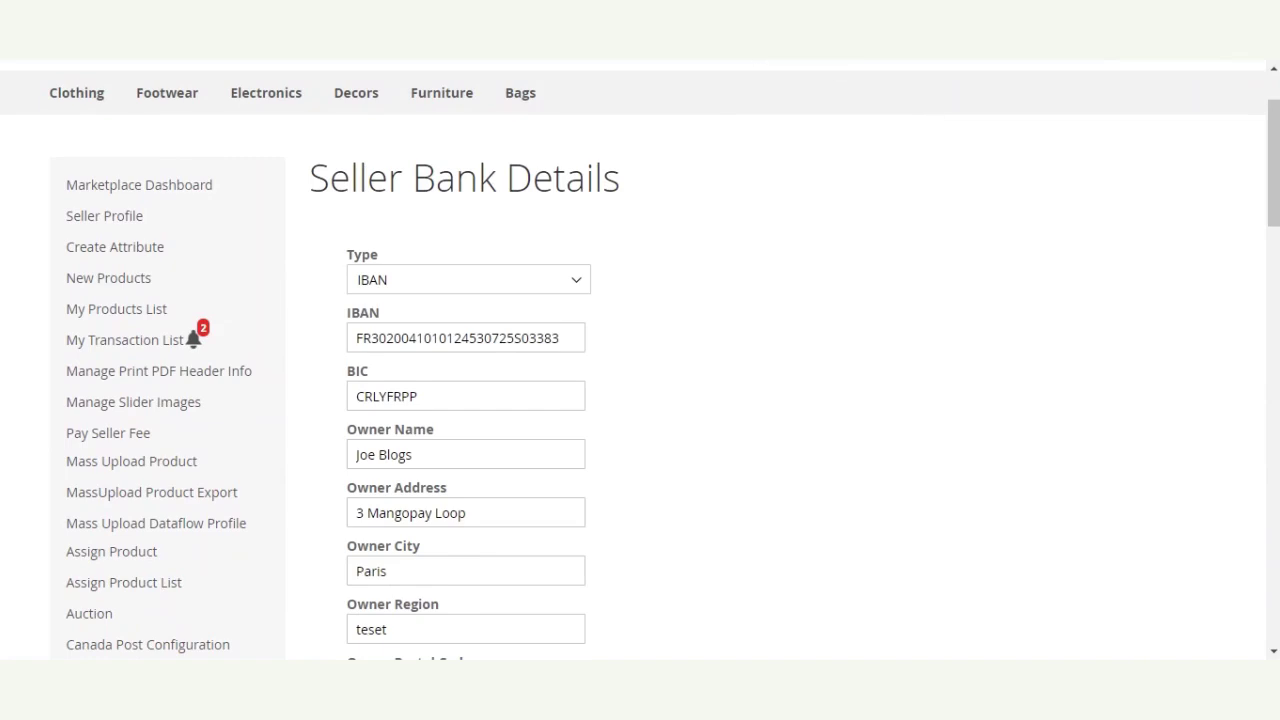
pyautogui.click(580, 283)
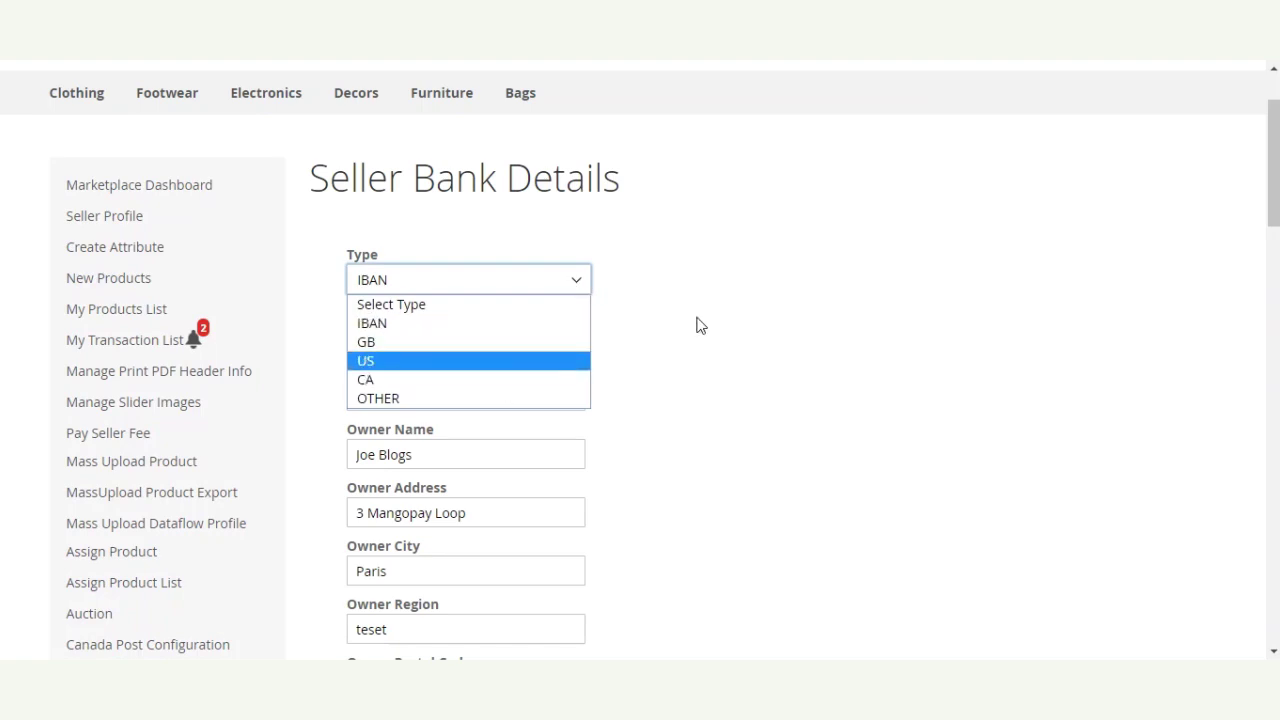
pyautogui.click(498, 323)
pyautogui.click(562, 338)
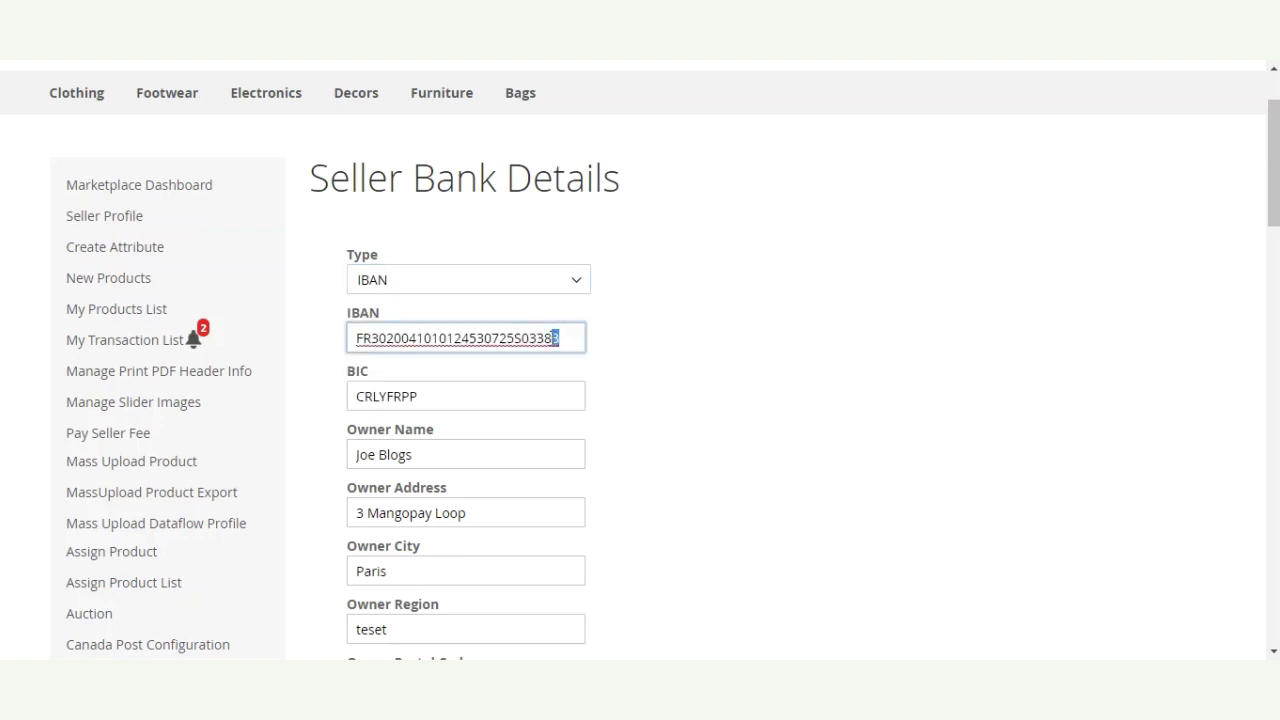
pyautogui.moveTo(562, 338); pyautogui.dragTo(349, 343)
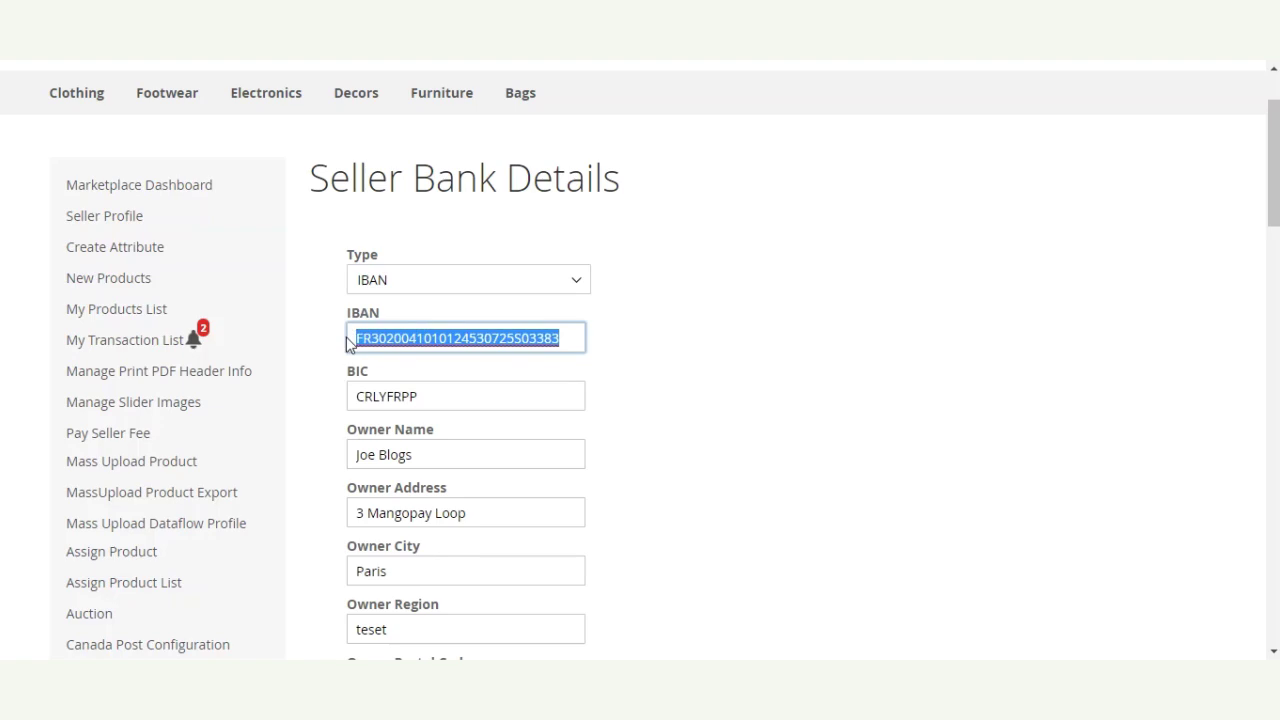
pyautogui.press('BackSpace')
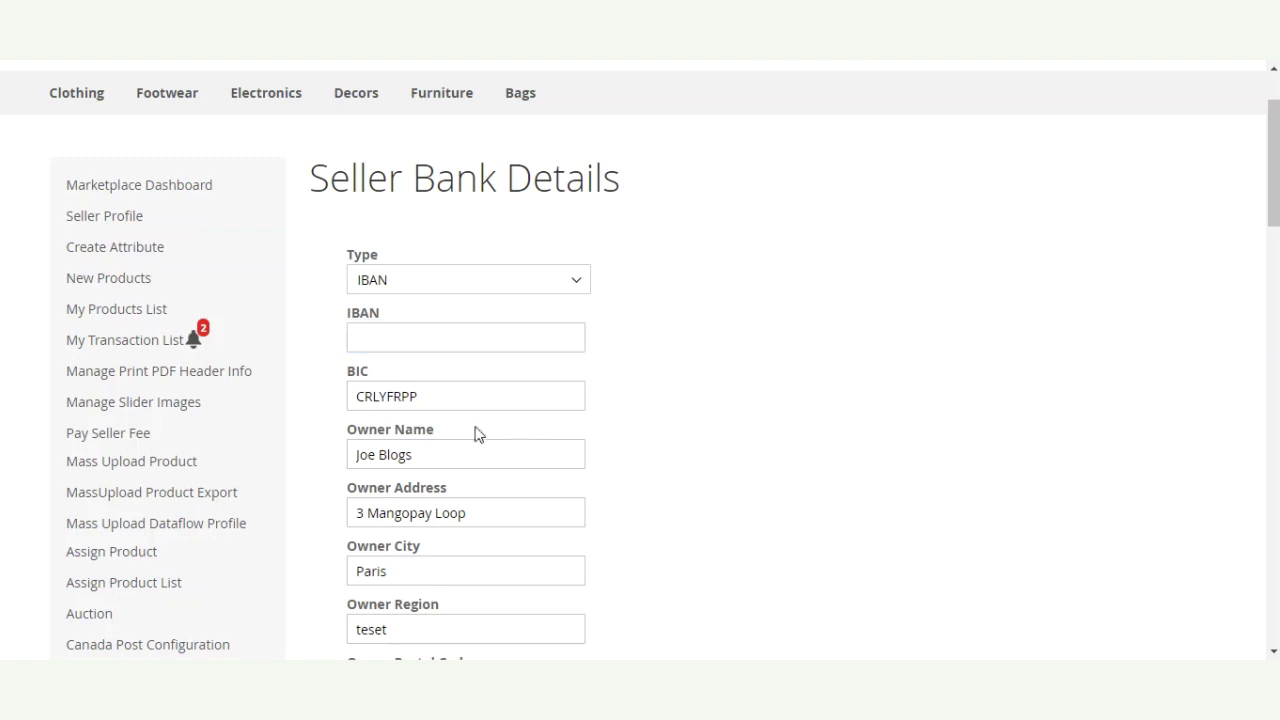
pyautogui.moveTo(1273, 160); pyautogui.dragTo(1273, 175)
pyautogui.click(680, 323)
# Review the owner name, street address and city fields on the bank details form
pyautogui.scroll(-1, 520, 428)
pyautogui.scroll(-3, 520, 428)
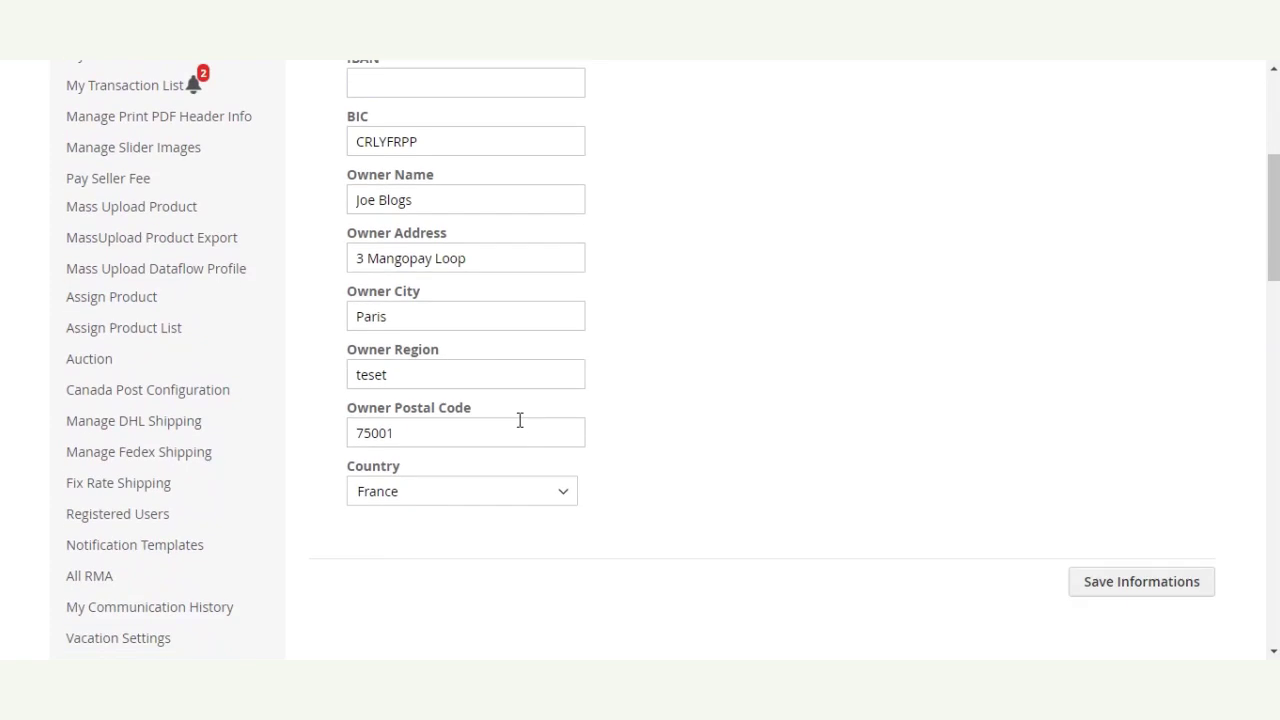
pyautogui.click(488, 201)
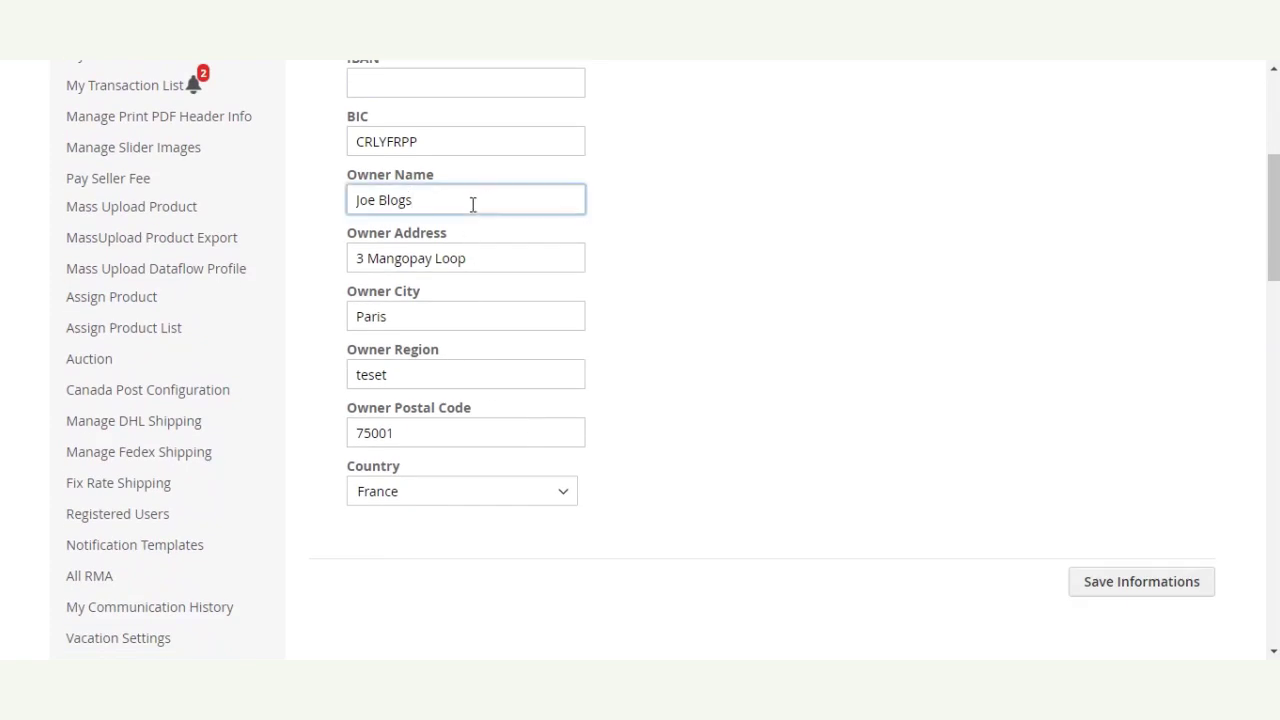
pyautogui.click(492, 259)
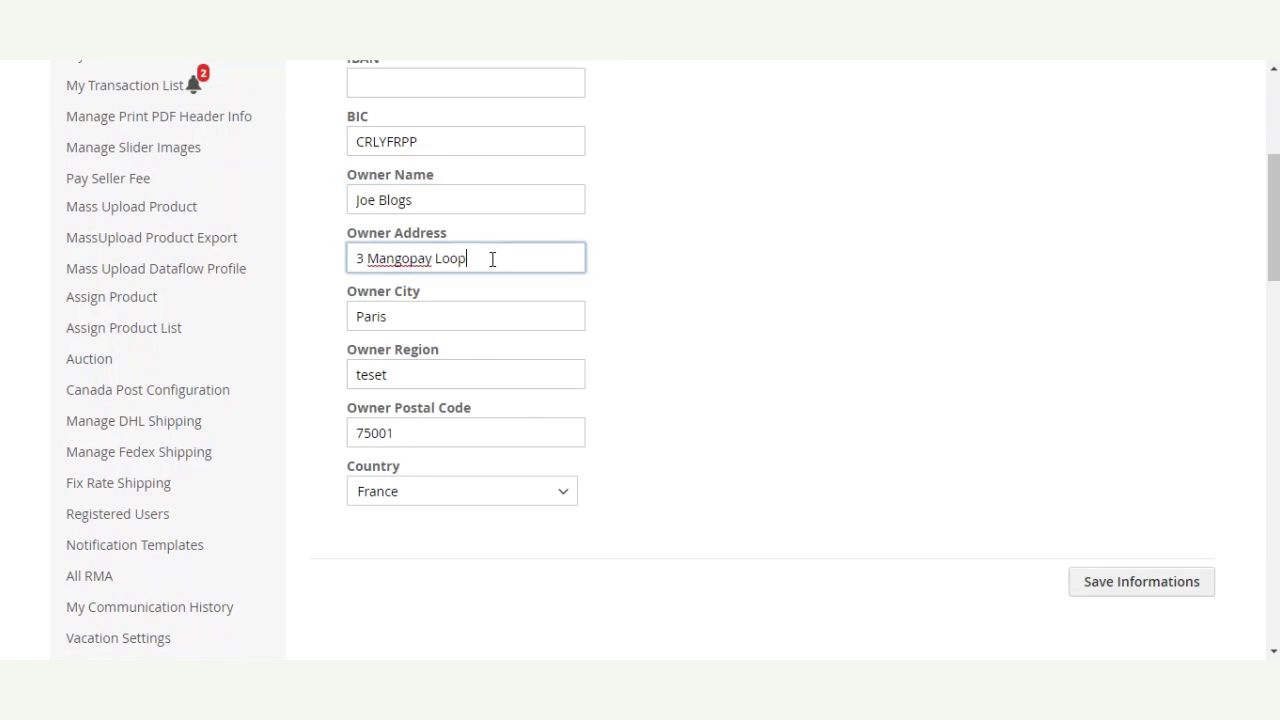
pyautogui.click(467, 322)
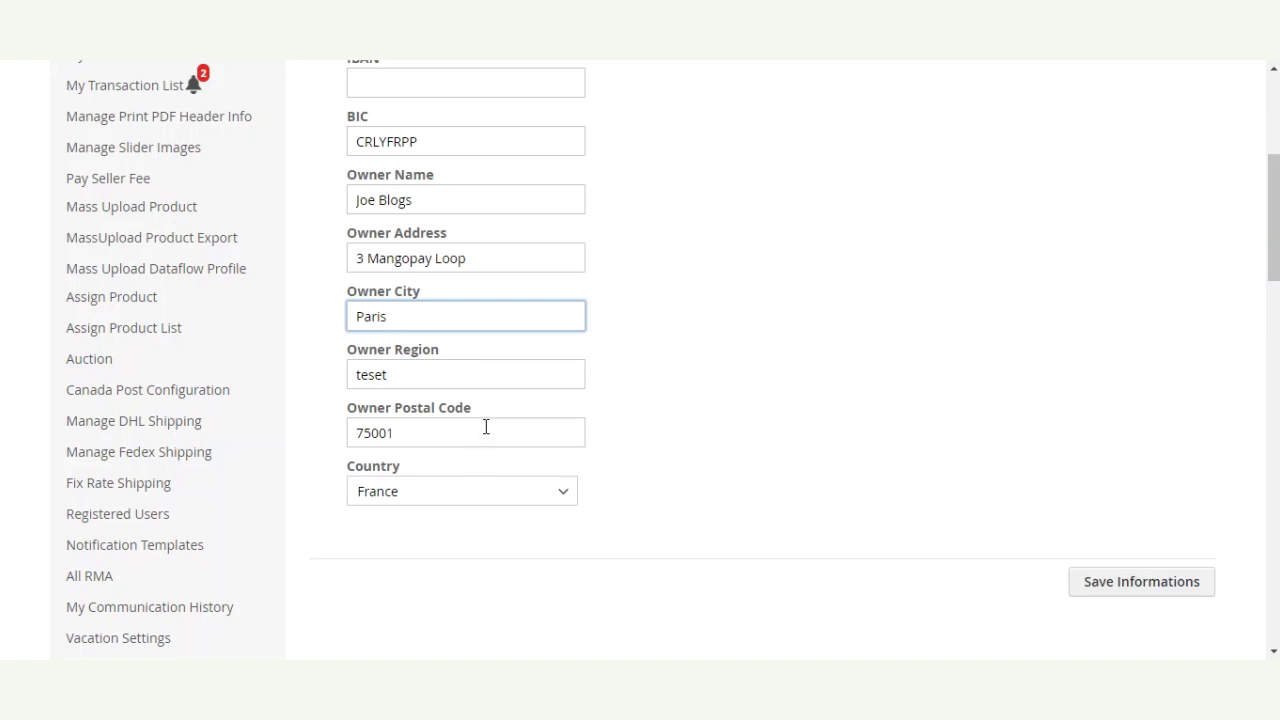
pyautogui.click(658, 484)
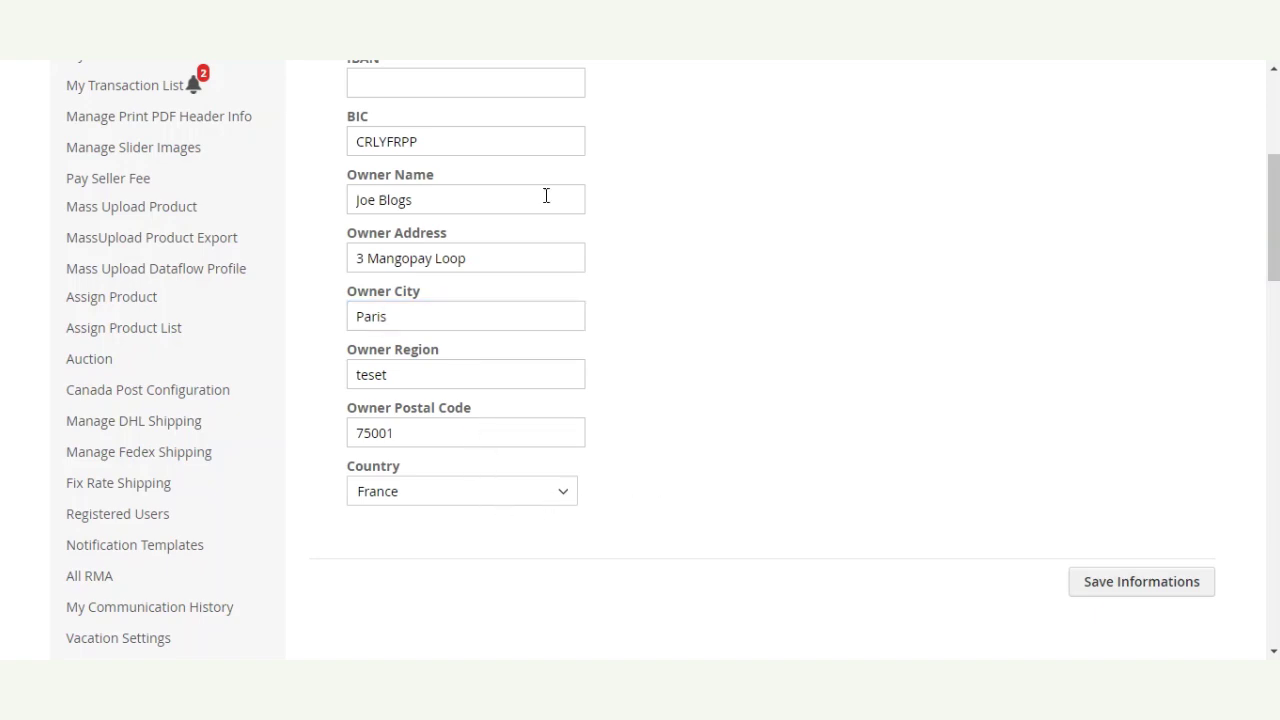
pyautogui.scroll(2, 660, 360)
pyautogui.scroll(-3, 660, 360)
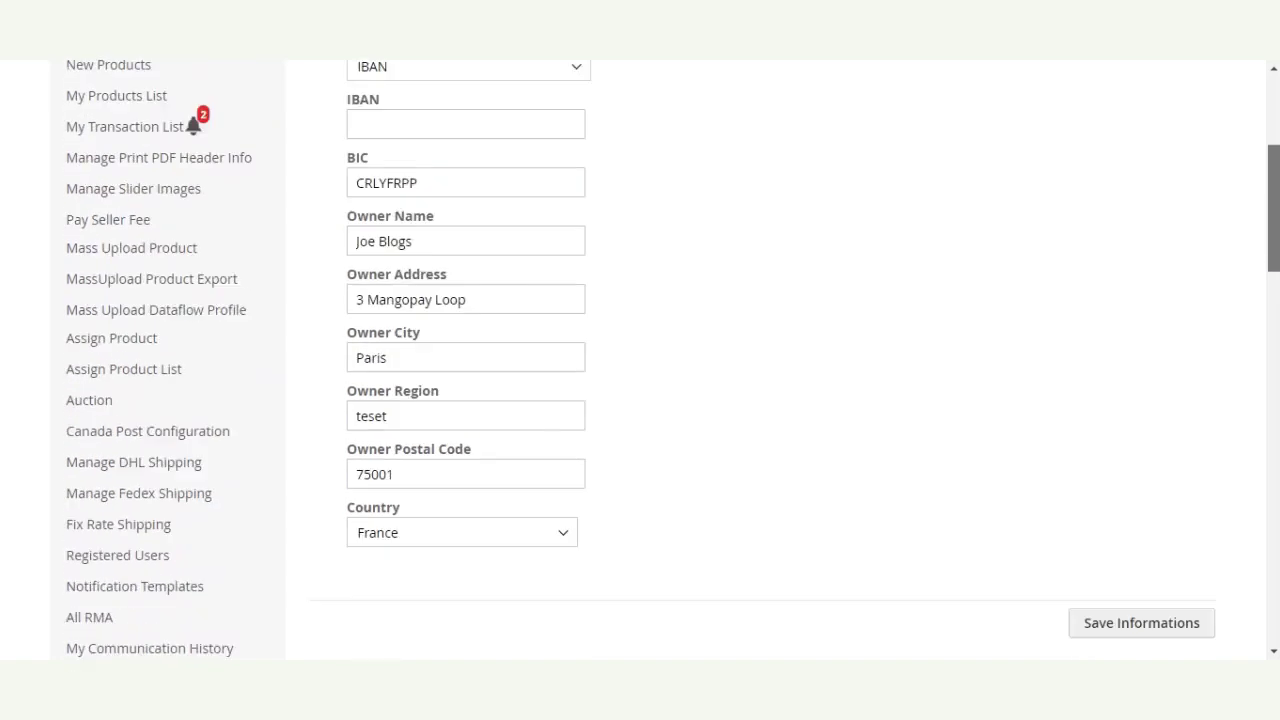
pyautogui.scroll(3, 660, 360)
pyautogui.scroll(-2, 1195, 249)
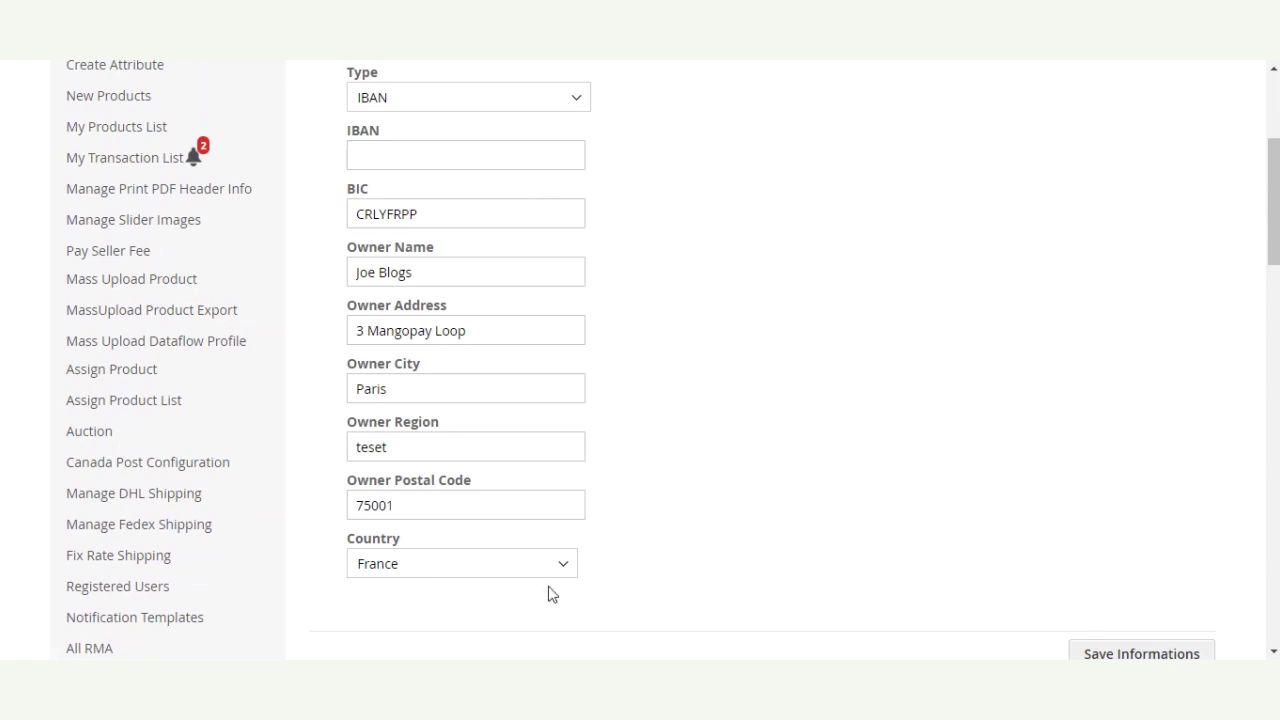
pyautogui.scroll(-2, 1060, 557)
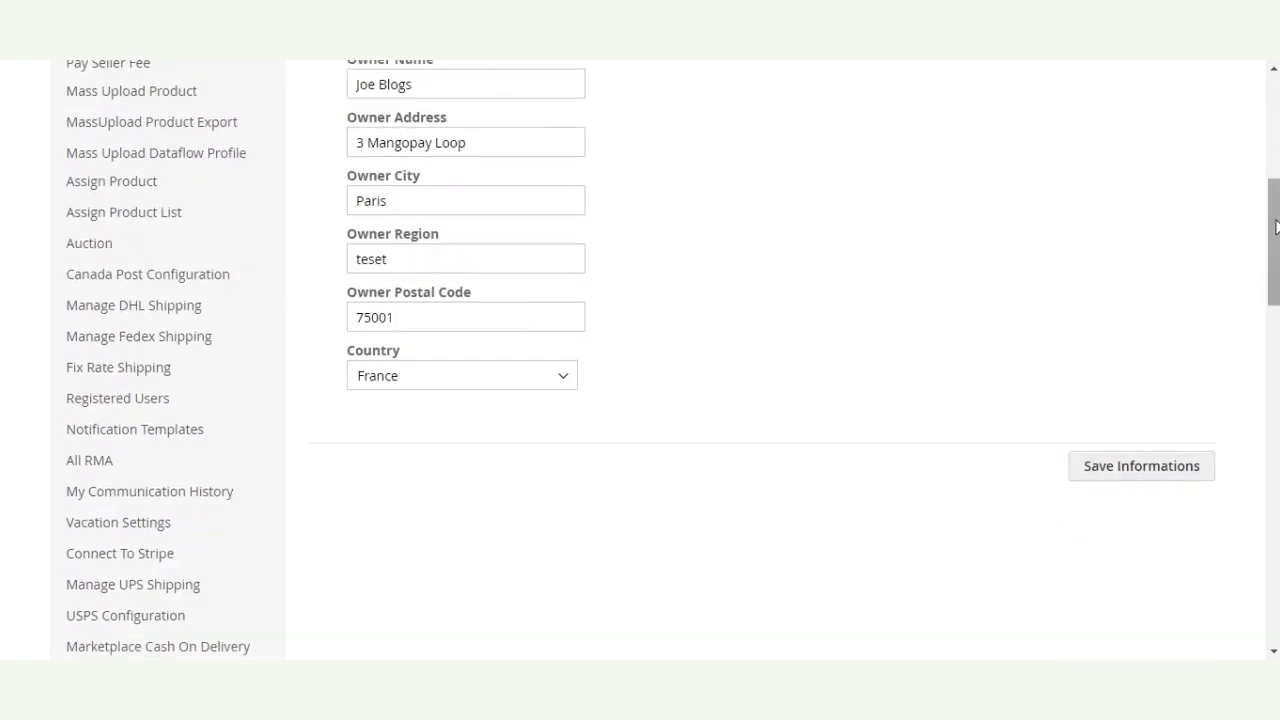
pyautogui.scroll(5, 556, 405)
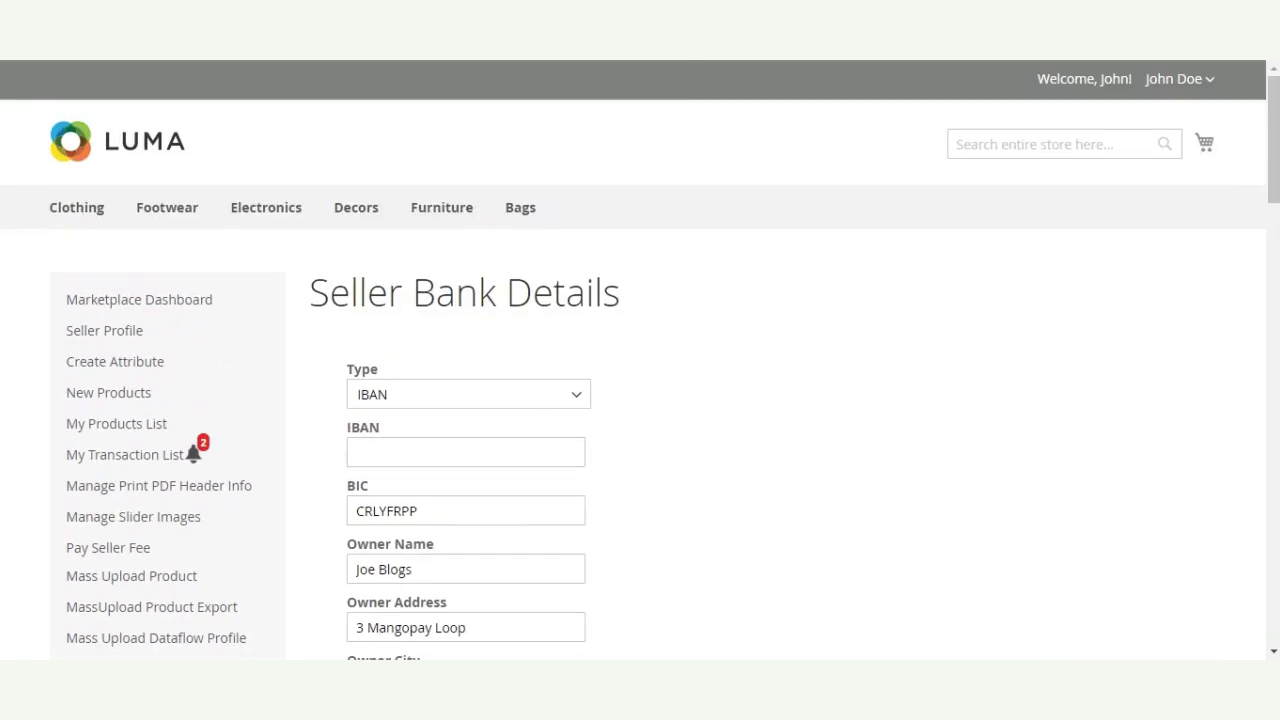
pyautogui.scroll(-6, 1214, 580)
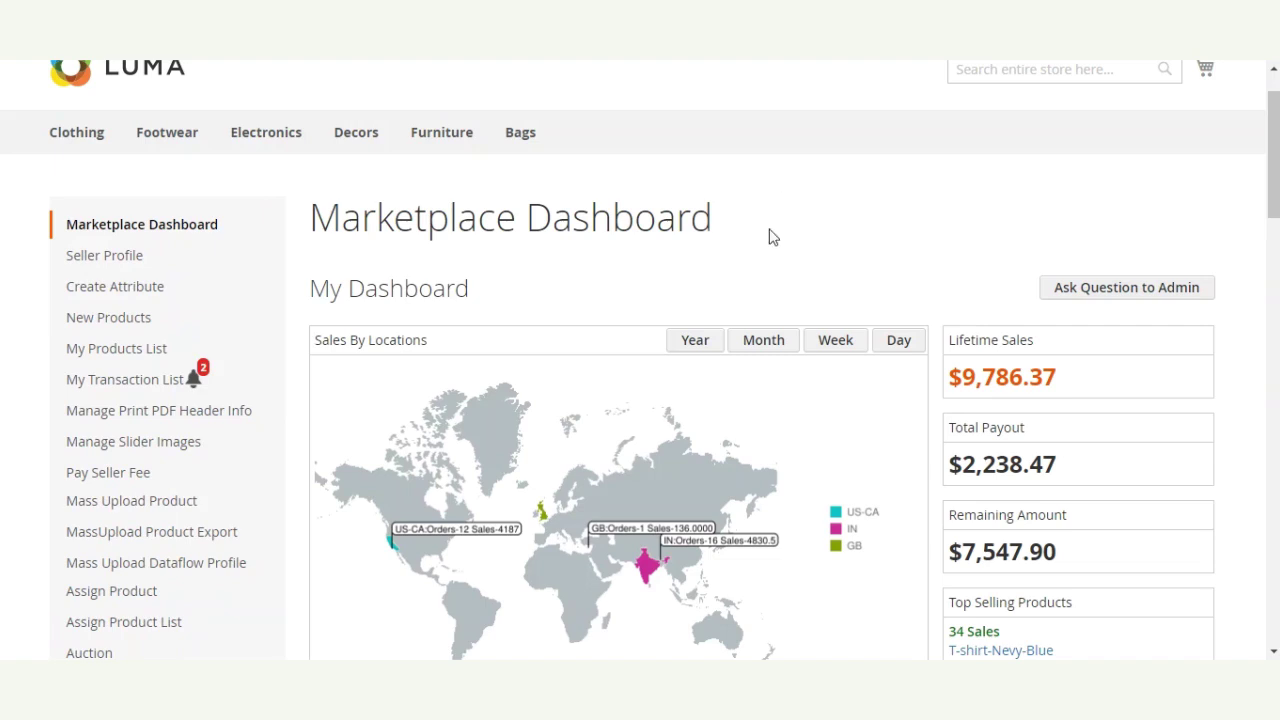
pyautogui.moveTo(1262, 150); pyautogui.dragTo(1262, 90)
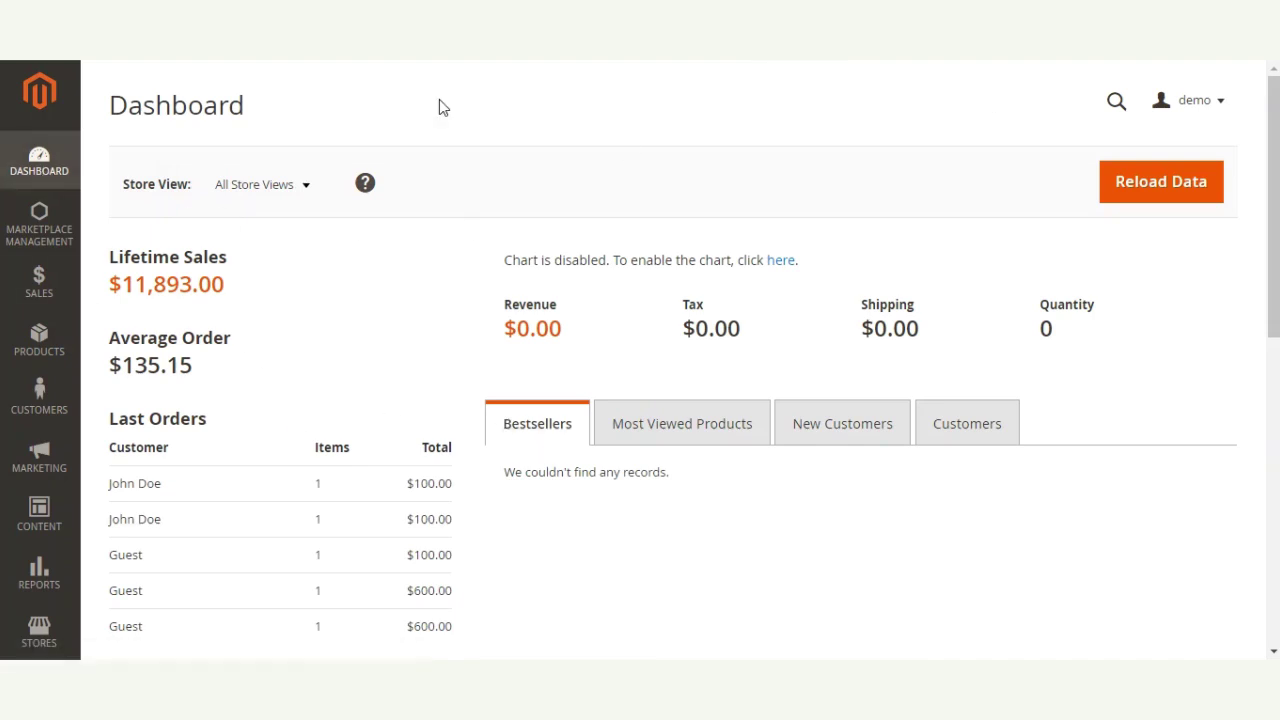
# Open the Mangopay Save Bank Details page from Marketplace Management and set Type to IBAN
pyautogui.click(45, 240)
pyautogui.scroll(-8, 438, 445)
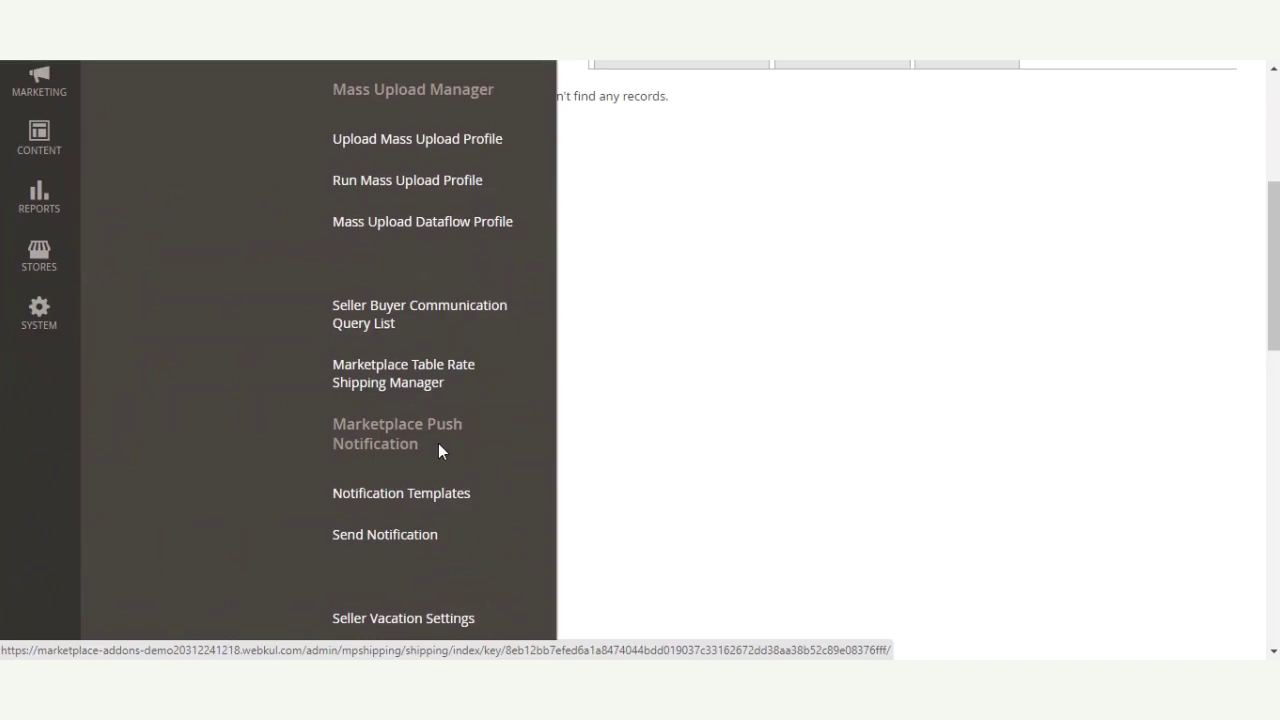
pyautogui.scroll(-6, 438, 450)
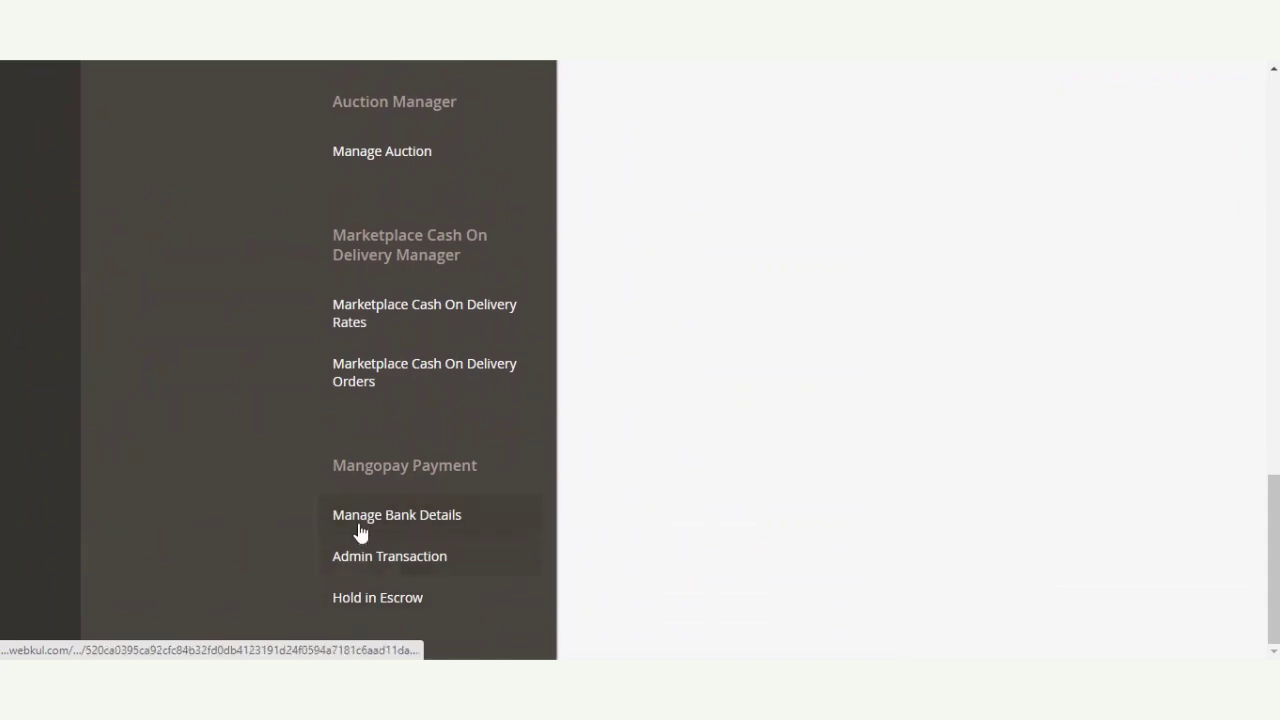
pyautogui.click(421, 522)
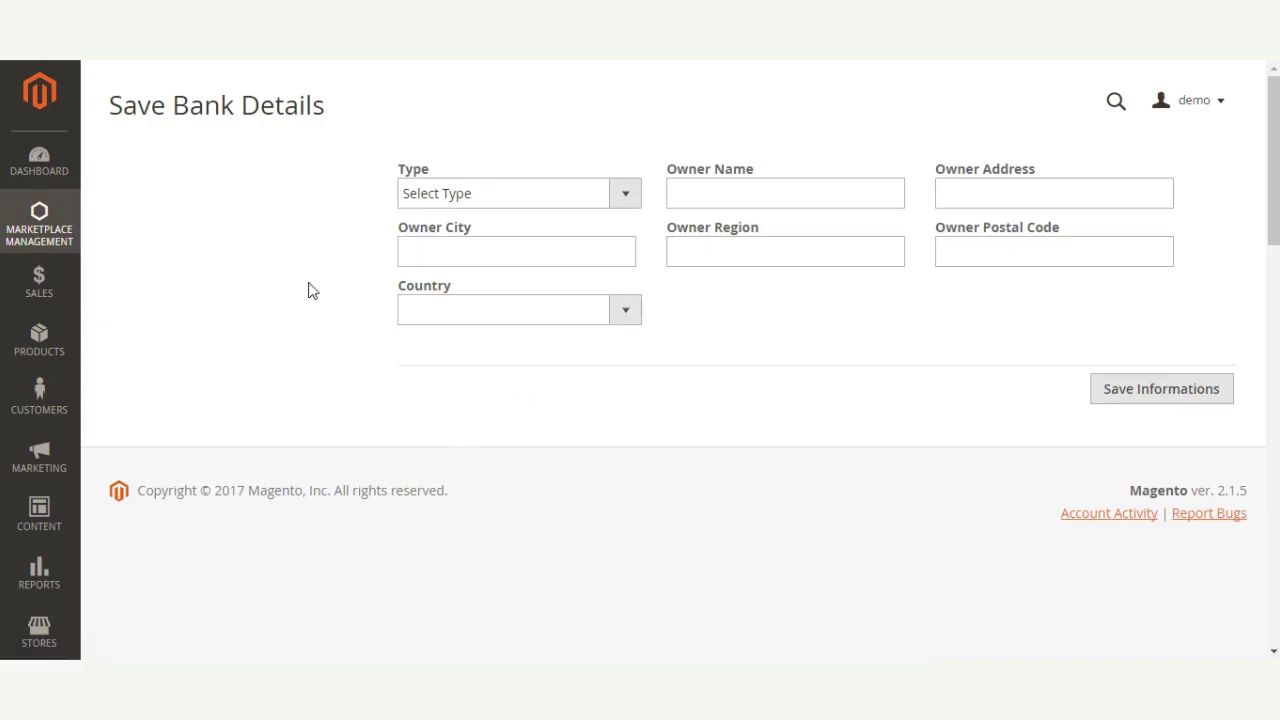
pyautogui.click(620, 198)
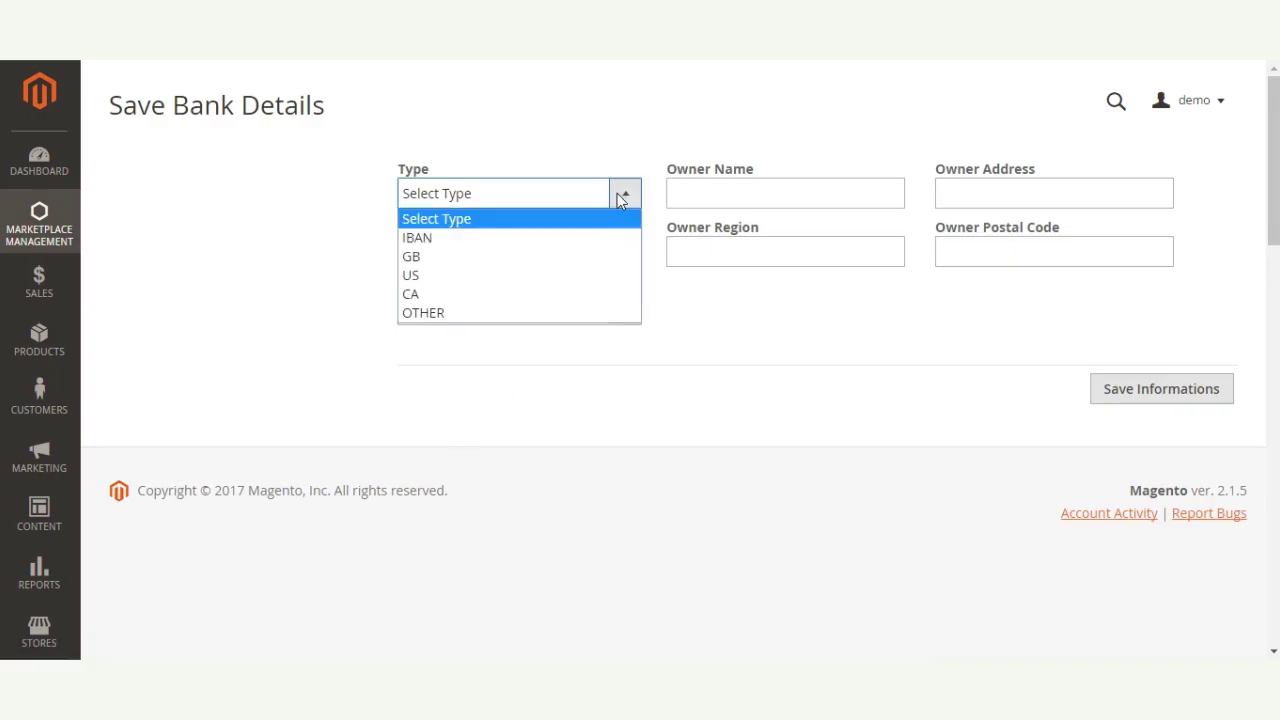
pyautogui.click(566, 242)
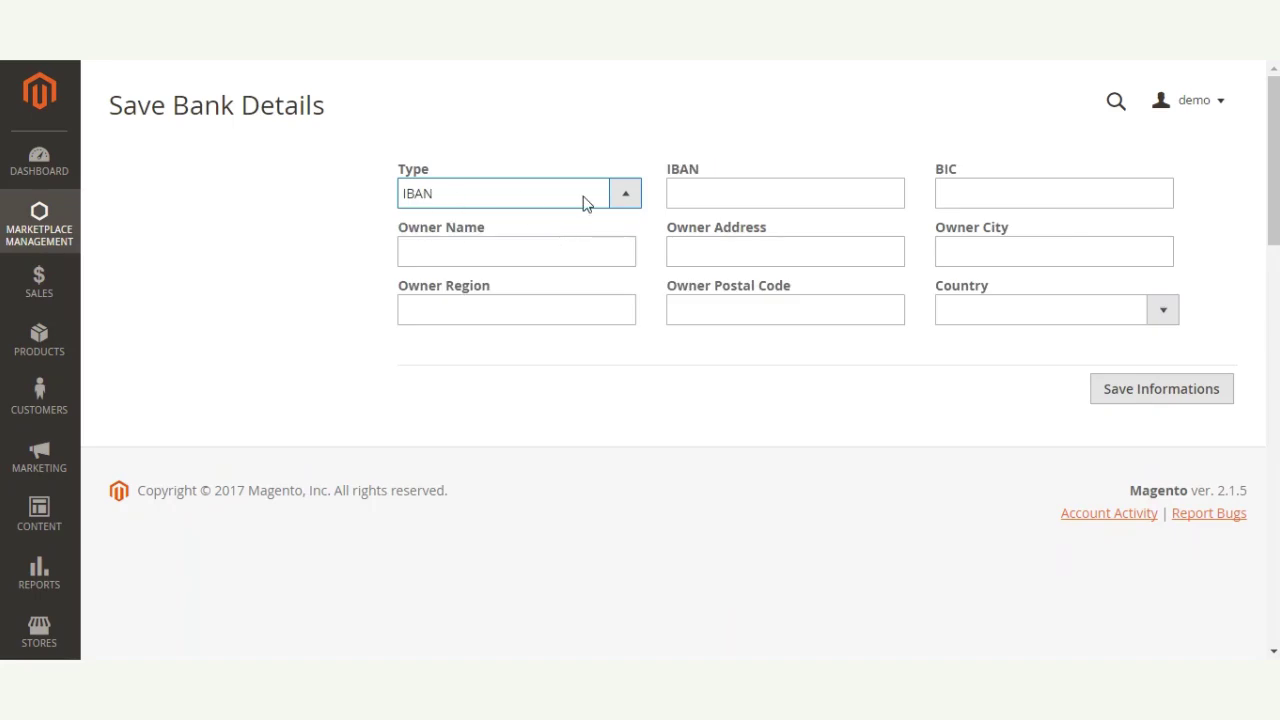
pyautogui.click(618, 198)
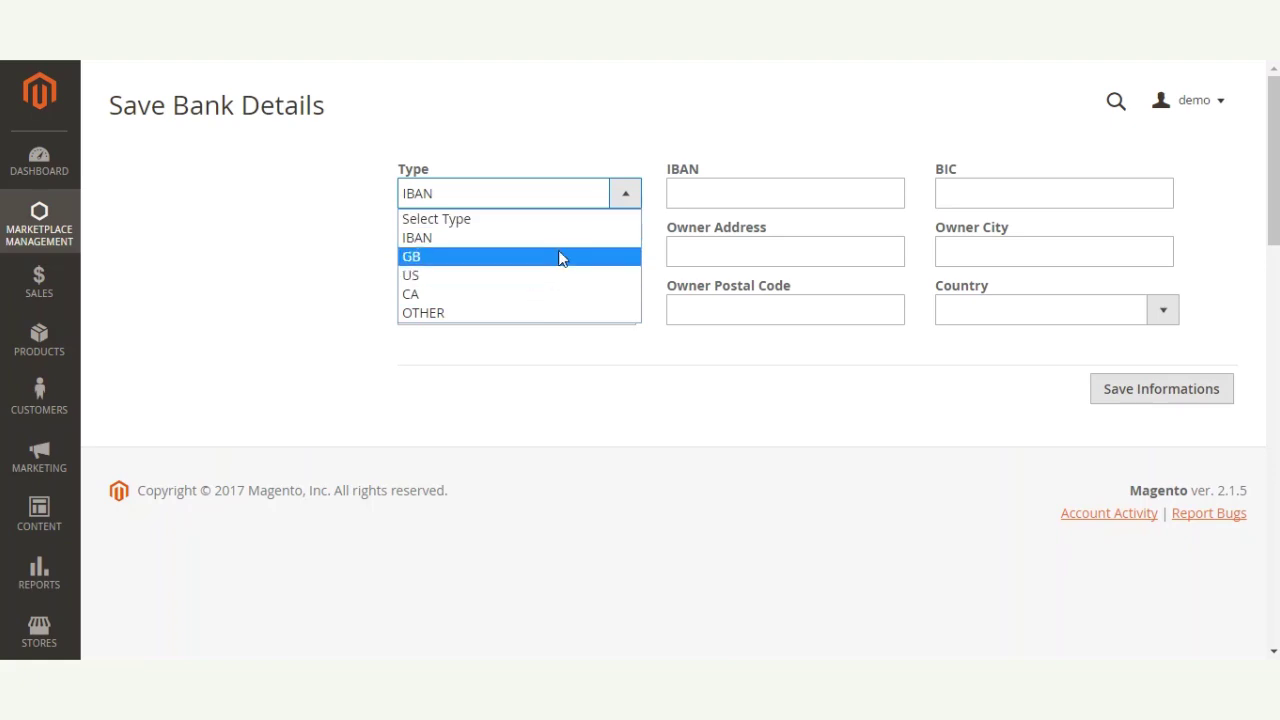
pyautogui.click(562, 153)
# Step through the IBAN, BIC, owner name, address and postal code fields
pyautogui.click(772, 200)
pyautogui.click(1019, 190)
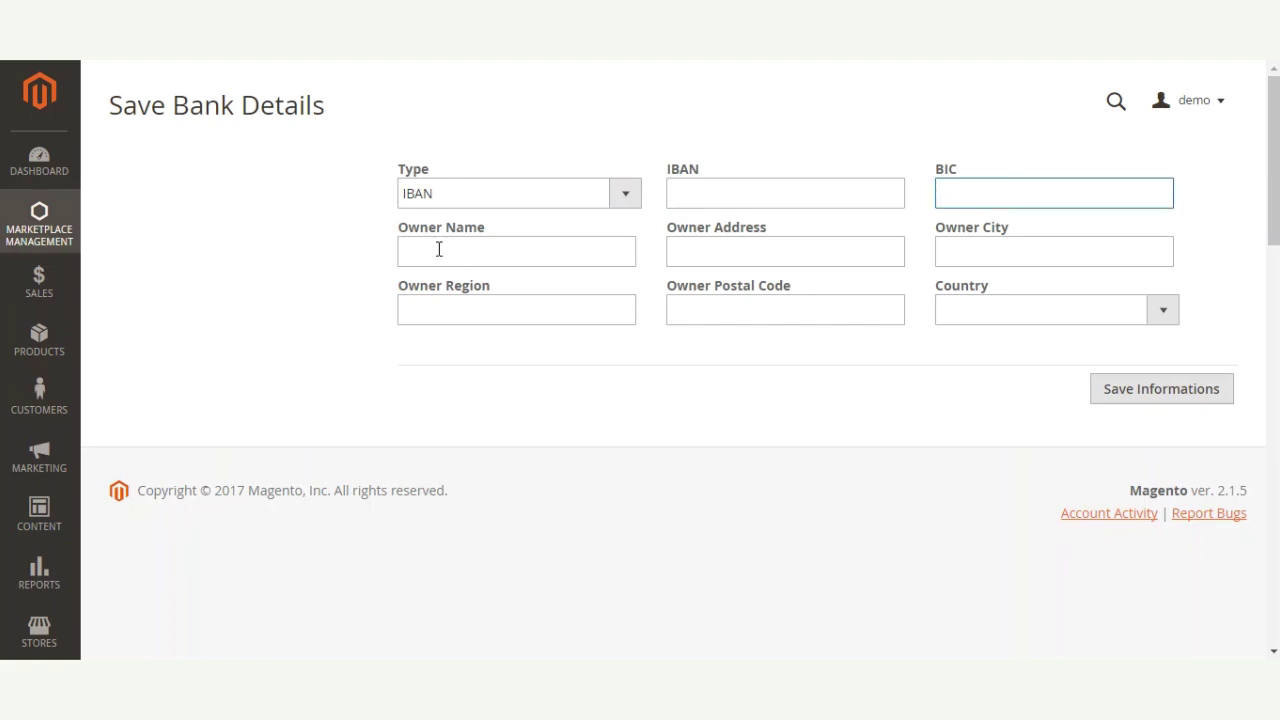
pyautogui.click(862, 195)
pyautogui.click(1104, 197)
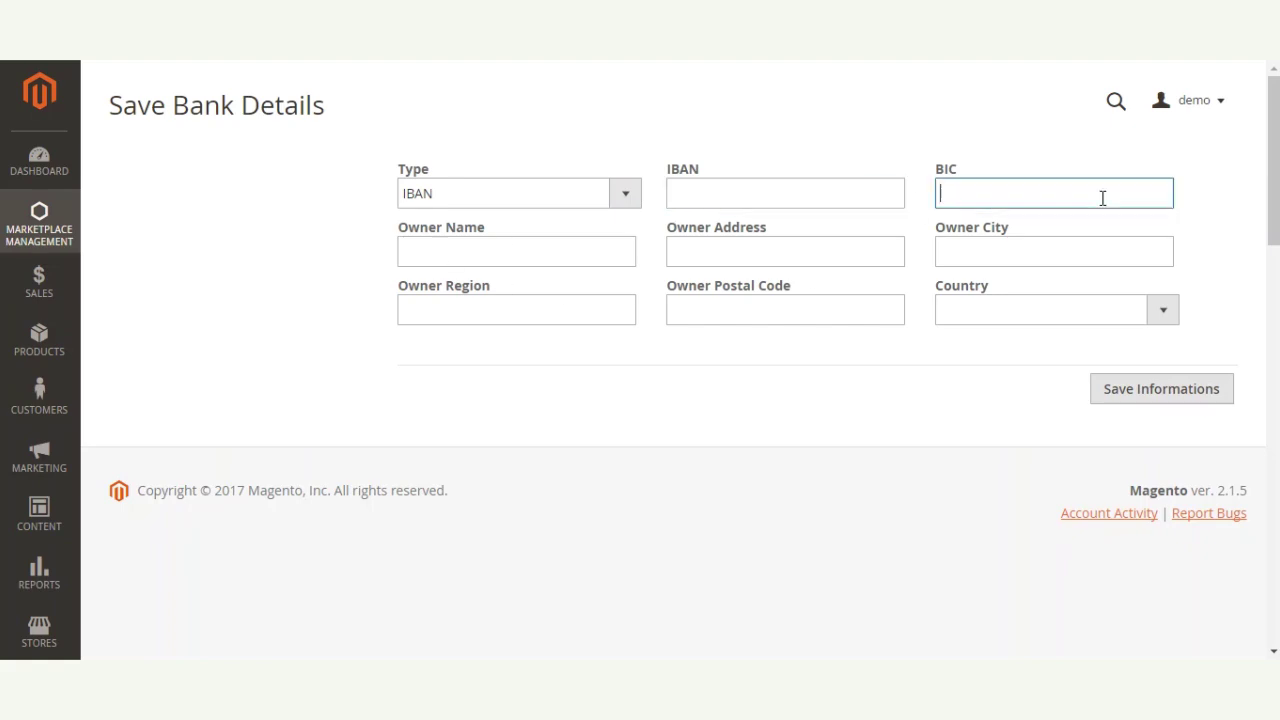
pyautogui.click(469, 254)
pyautogui.click(780, 253)
pyautogui.click(1004, 262)
pyautogui.click(451, 318)
pyautogui.click(800, 312)
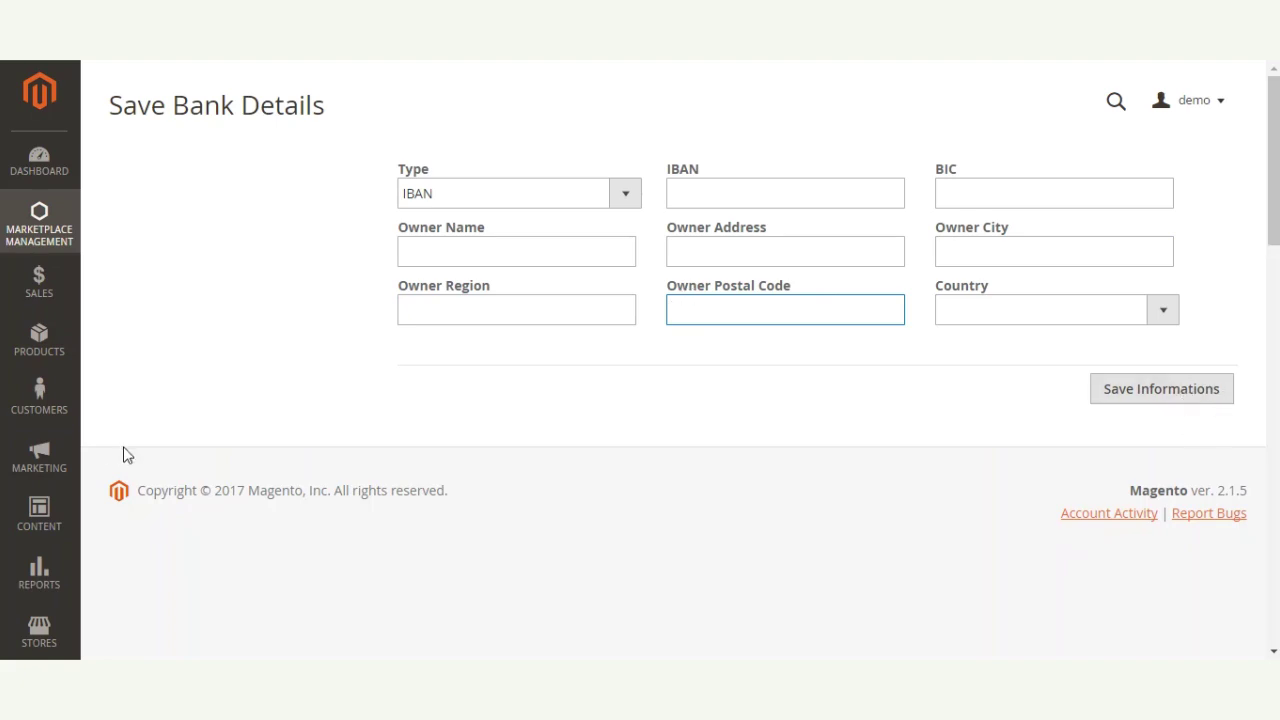
pyautogui.moveTo(113, 110); pyautogui.dragTo(318, 110)
pyautogui.click(358, 116)
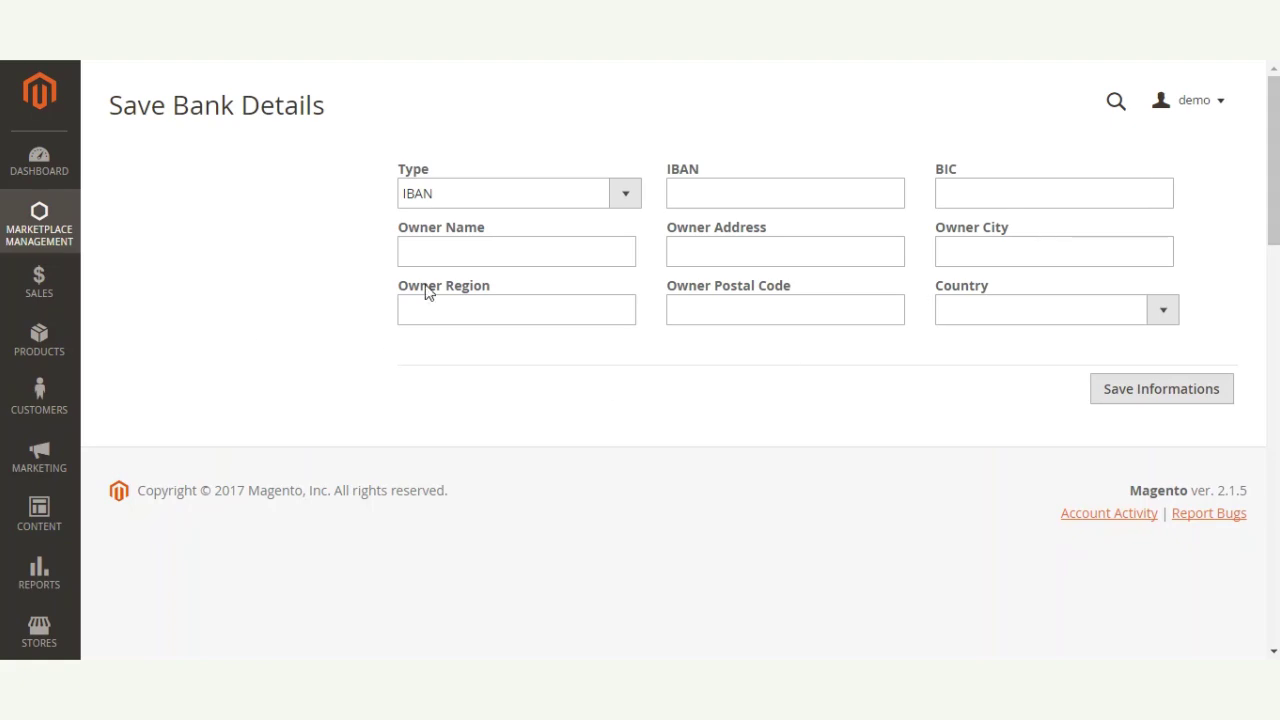
pyautogui.scroll(-2, 703, 150)
pyautogui.scroll(2, 703, 150)
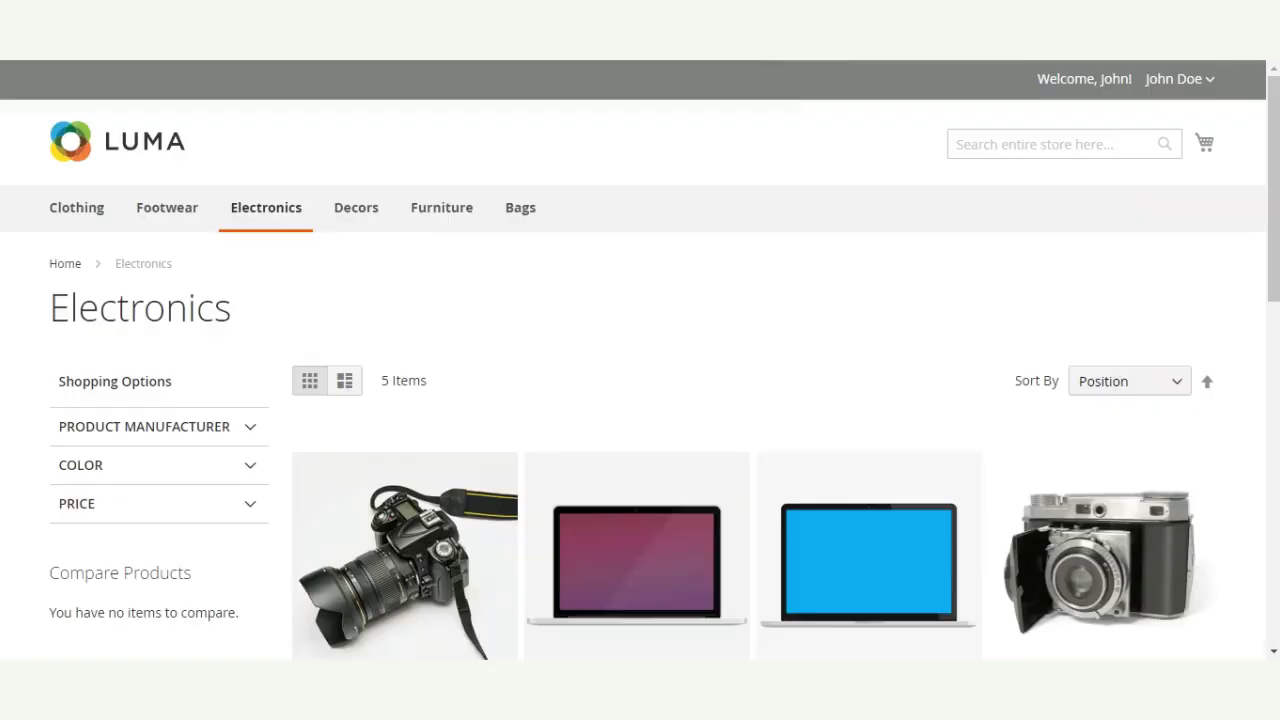
# Add the $100.00 Digital Camera to the cart and proceed to checkout from the mini cart
pyautogui.scroll(-1, 785, 557)
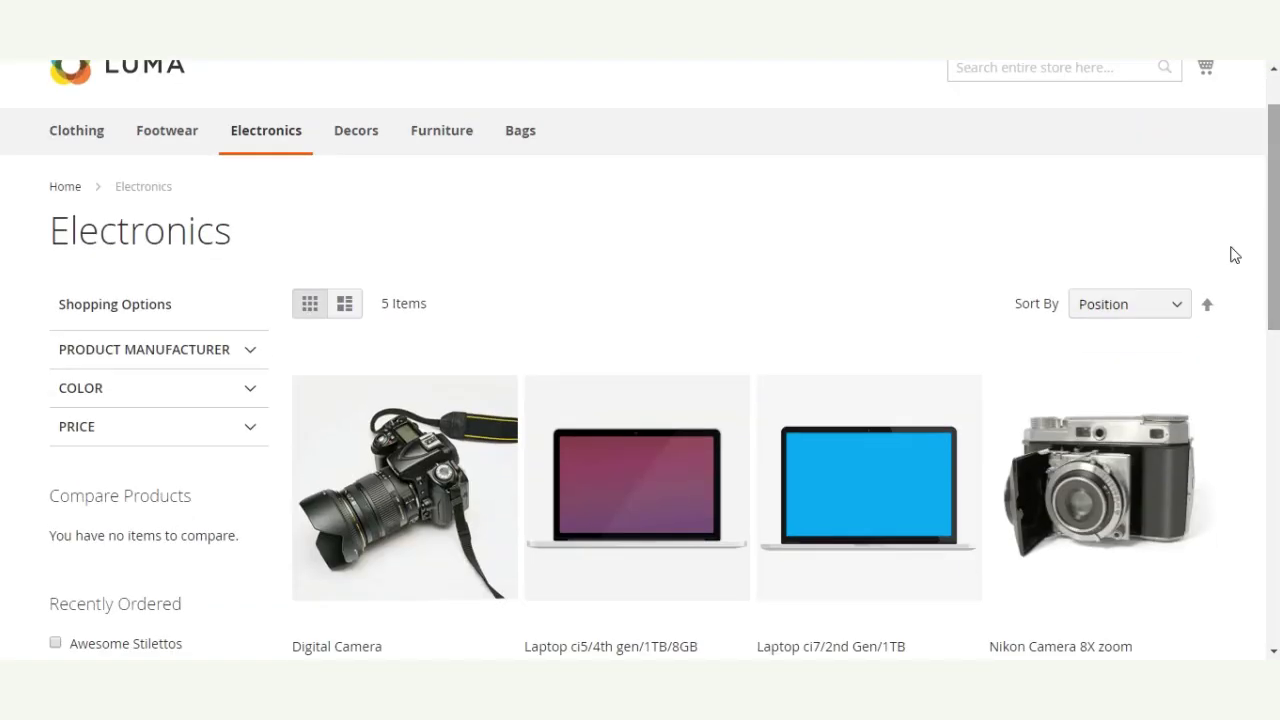
pyautogui.scroll(-2, 611, 471)
pyautogui.moveTo(349, 420)
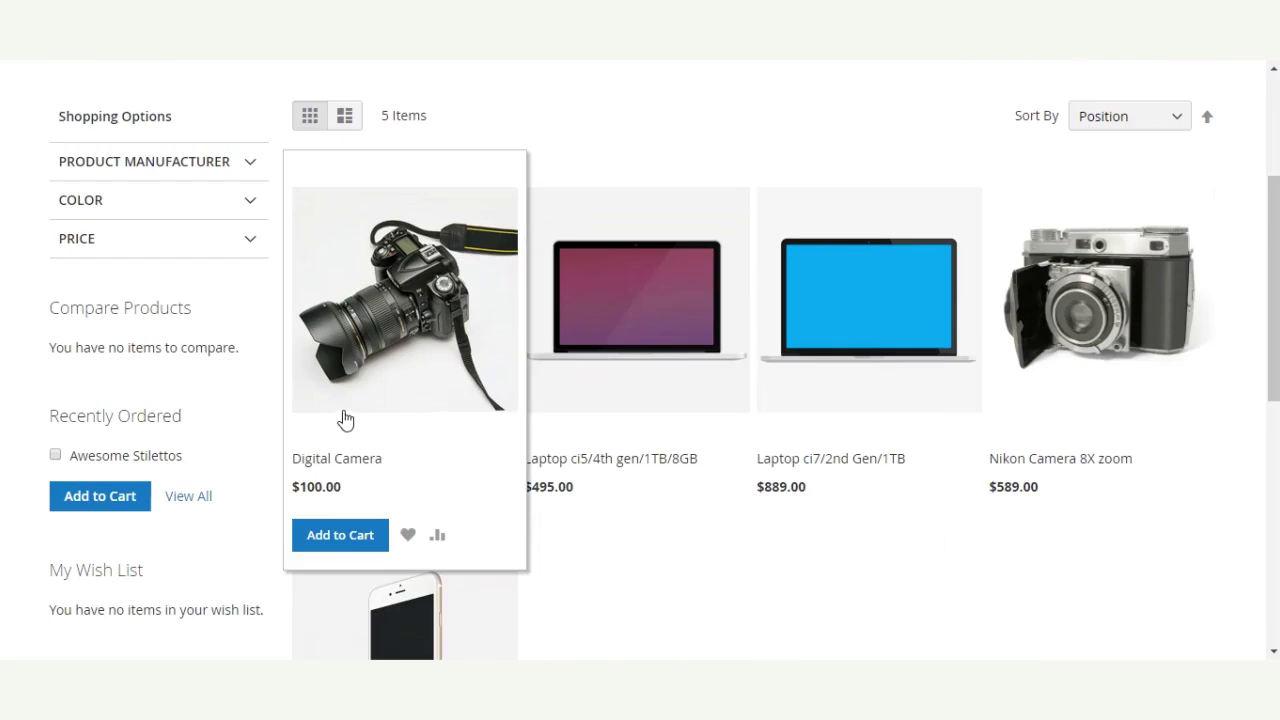
pyautogui.click(340, 535)
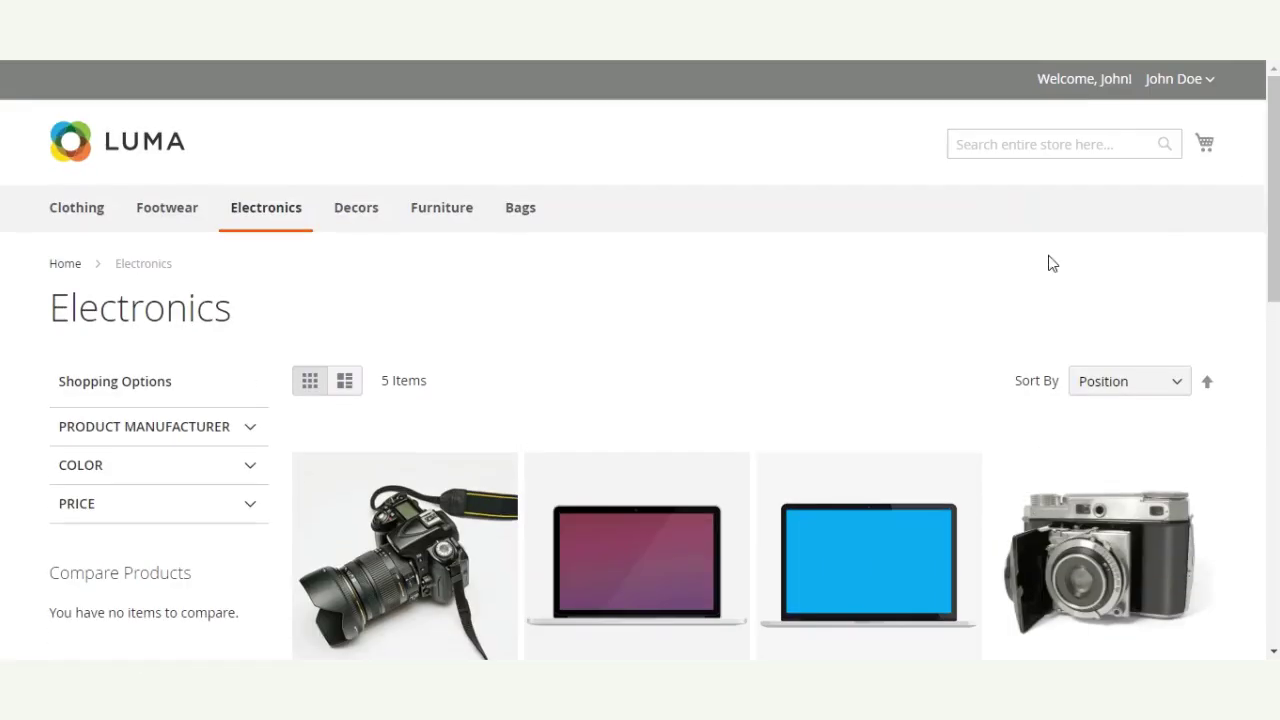
pyautogui.scroll(-3, 720, 374)
pyautogui.scroll(3, 640, 360)
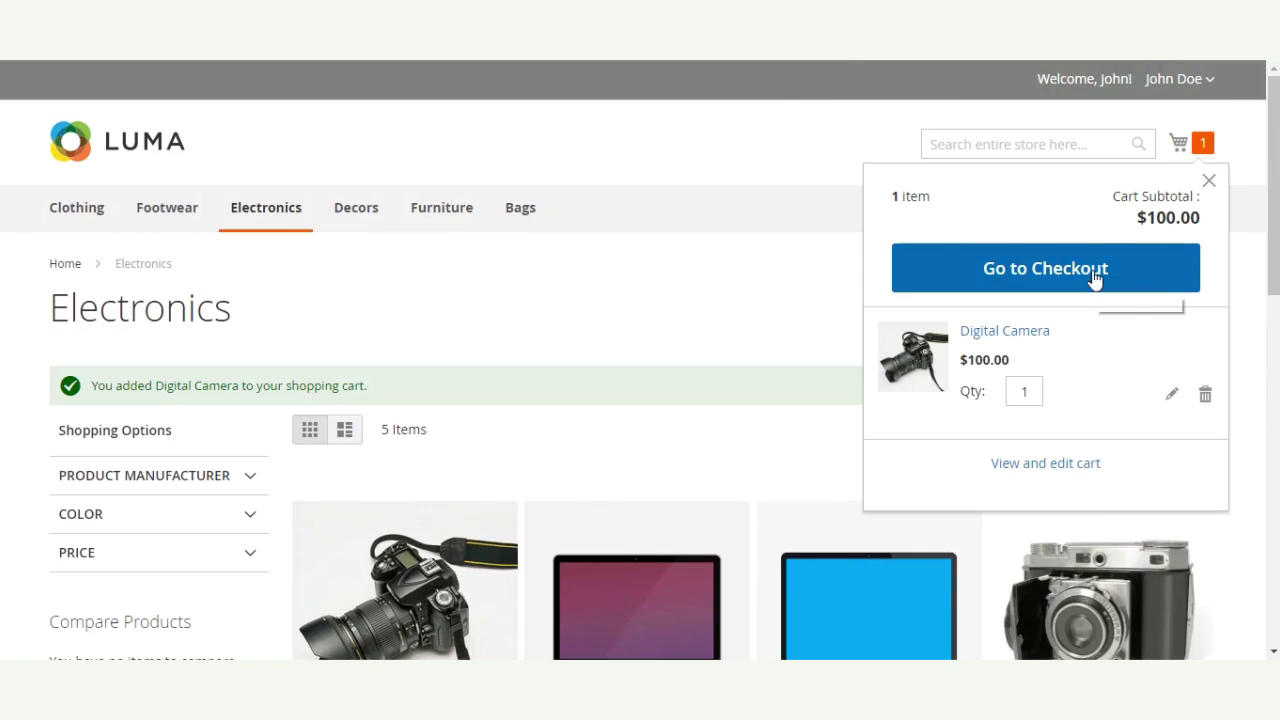
pyautogui.click(1076, 277)
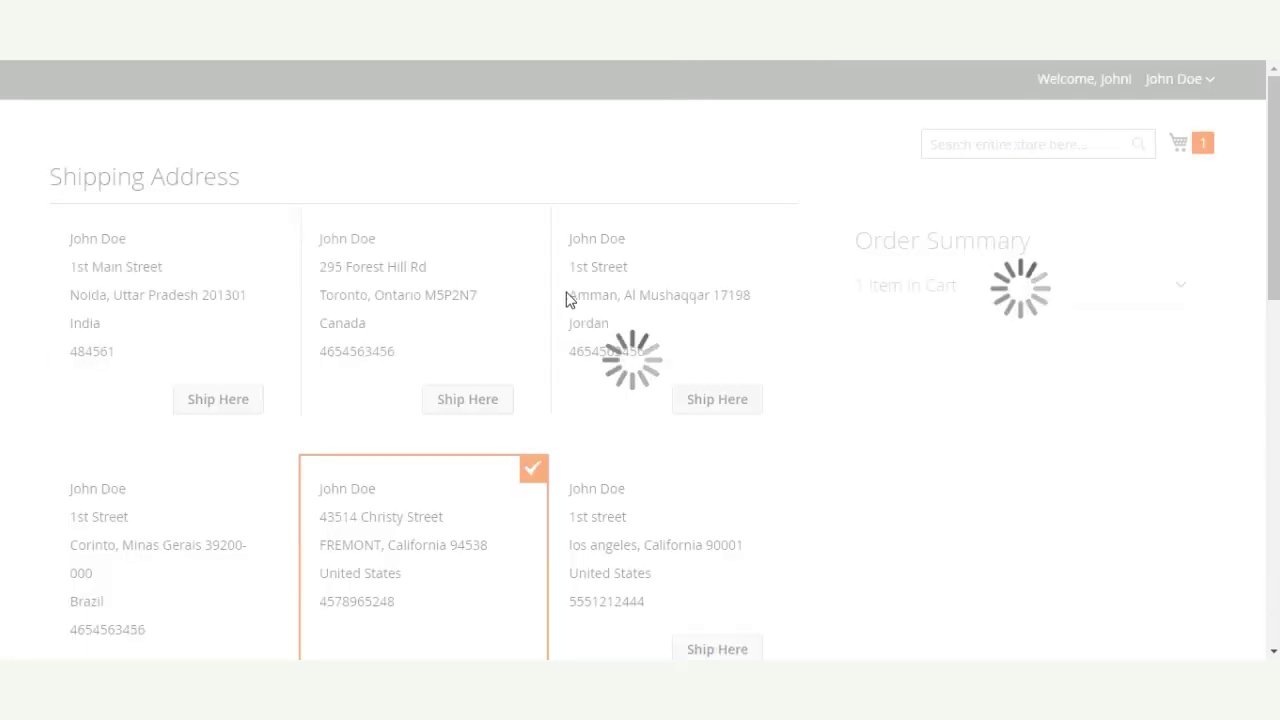
# Pick $5.00 Flat Rate Fixed shipping and move on to Review & Payments with a $105.00 total
pyautogui.scroll(-3, 640, 360)
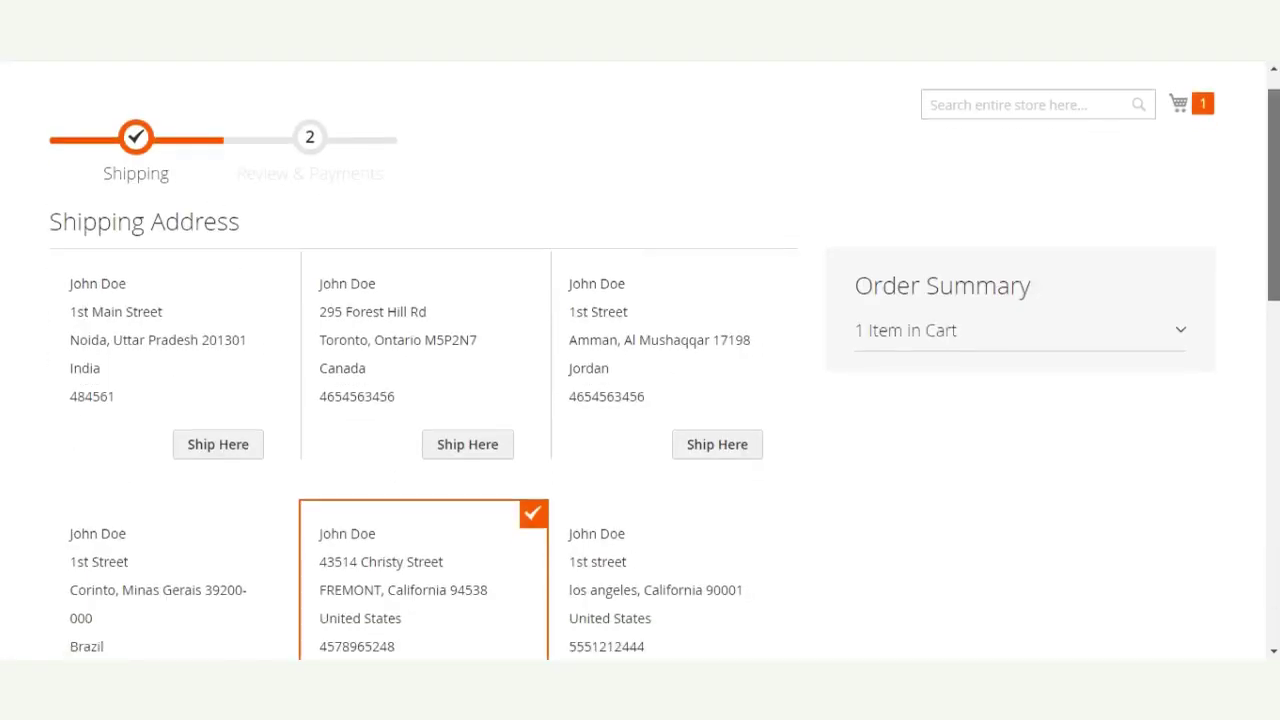
pyautogui.scroll(1, 640, 360)
pyautogui.scroll(-1, 640, 360)
pyautogui.moveTo(1266, 195); pyautogui.dragTo(1263, 429)
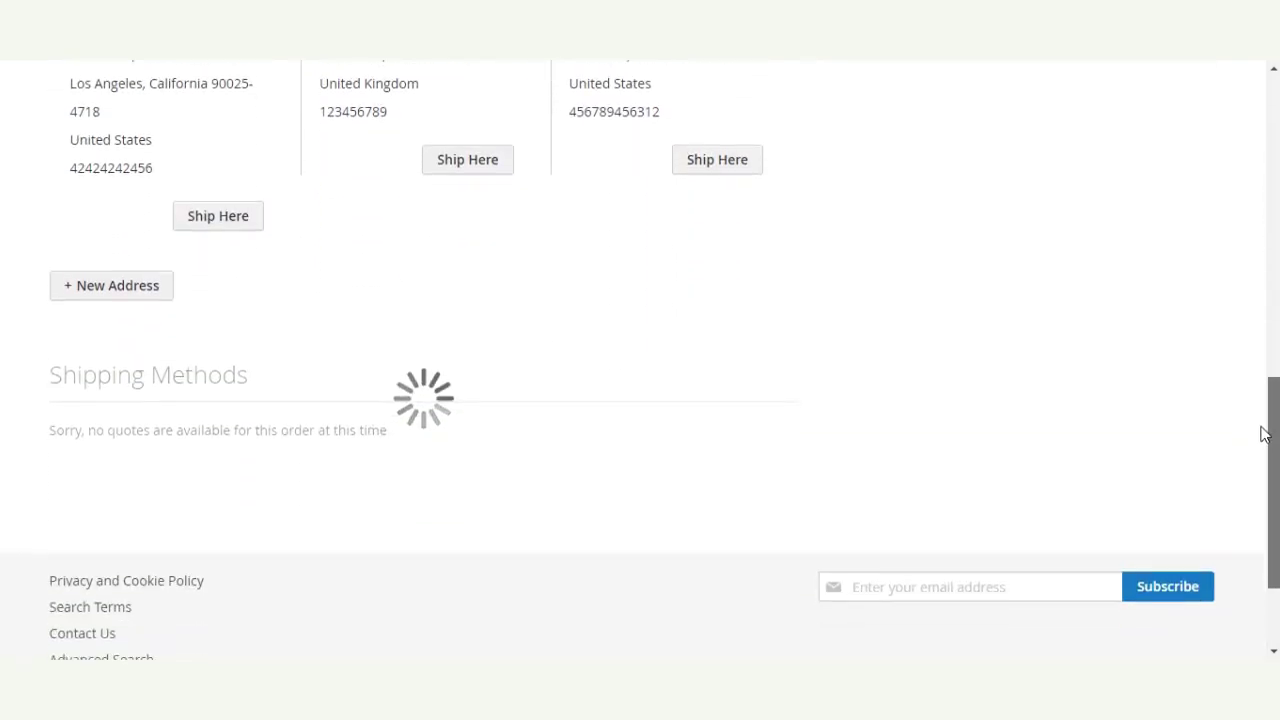
pyautogui.scroll(-3, 240, 450)
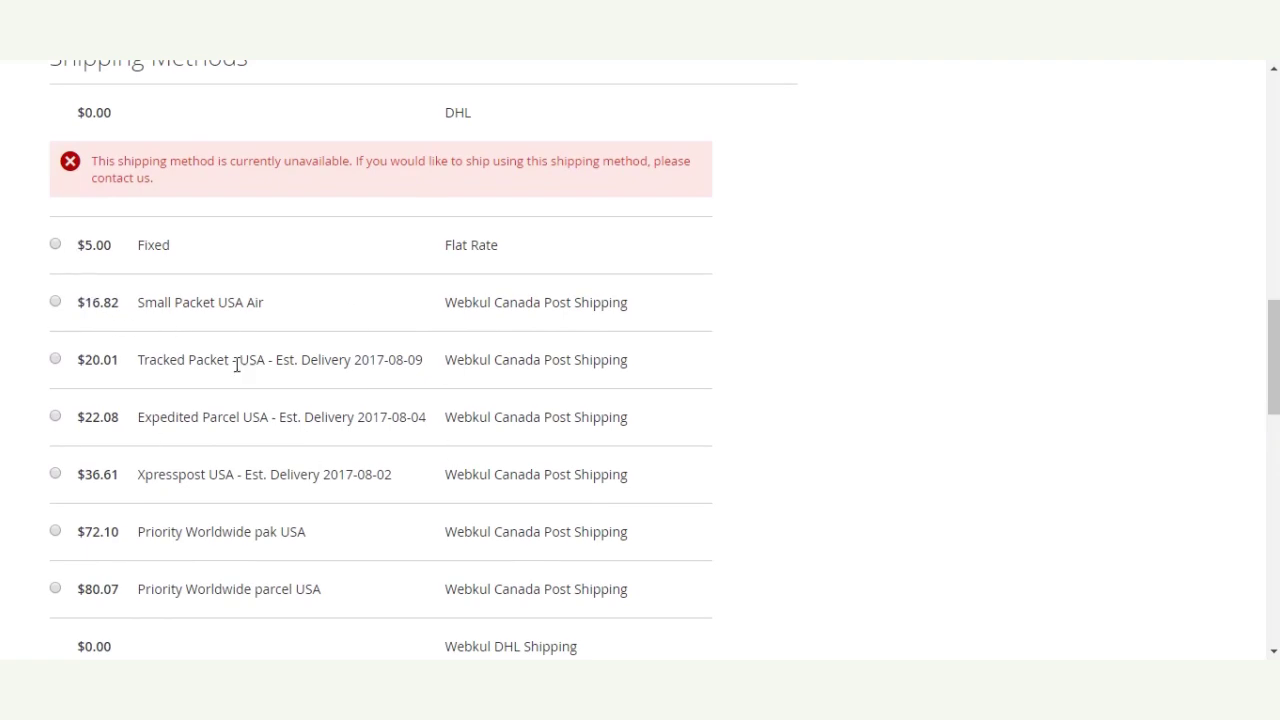
pyautogui.scroll(-2, 394, 486)
pyautogui.scroll(3, 105, 365)
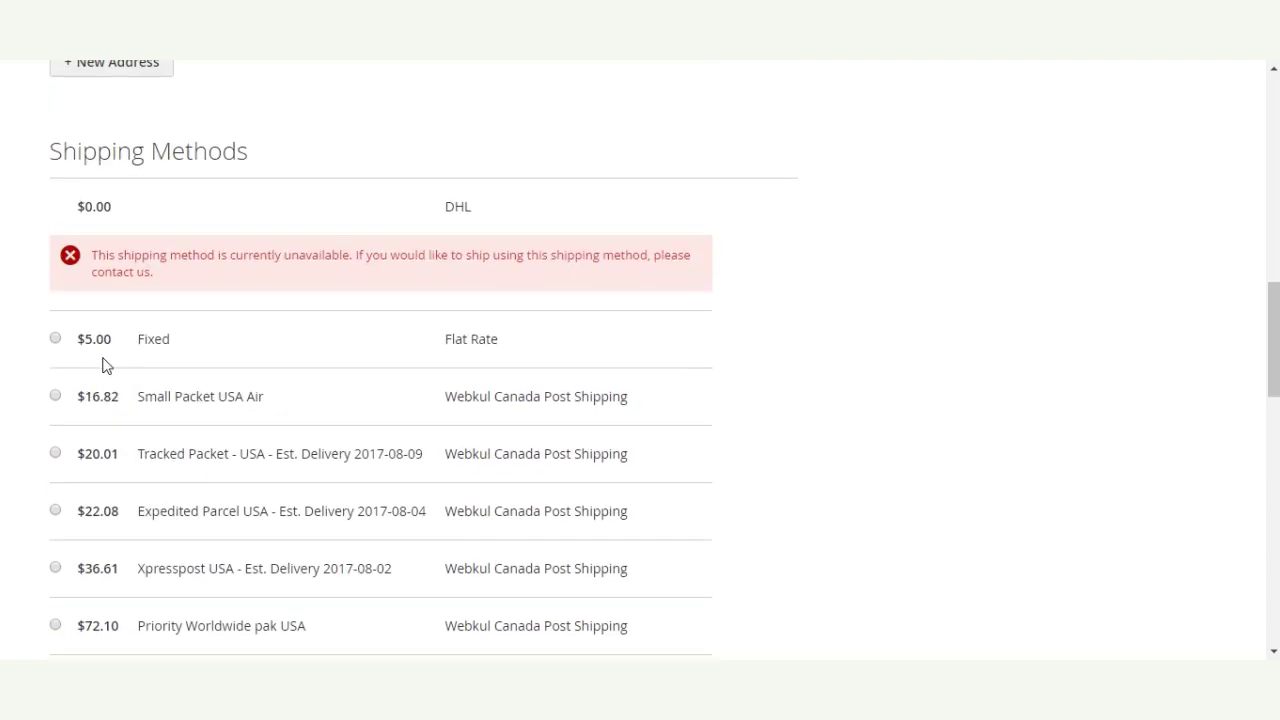
pyautogui.click(55, 339)
pyautogui.moveTo(1274, 319); pyautogui.dragTo(1274, 566)
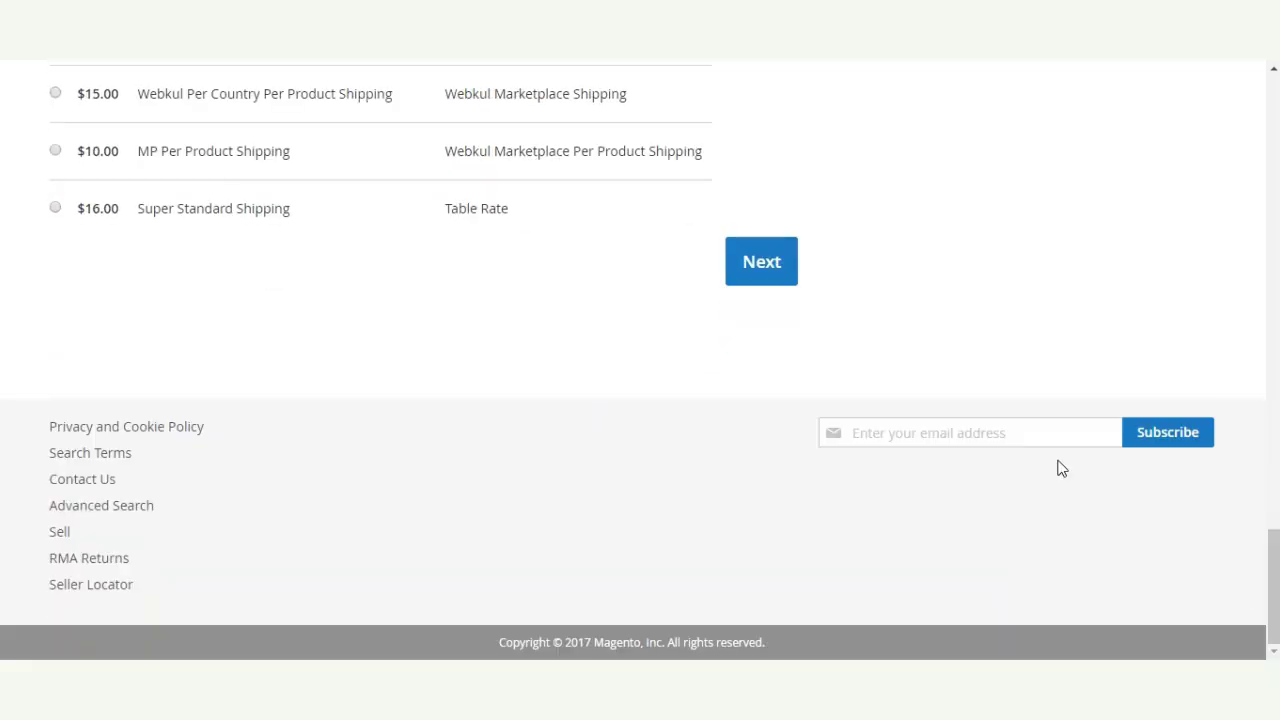
pyautogui.click(764, 260)
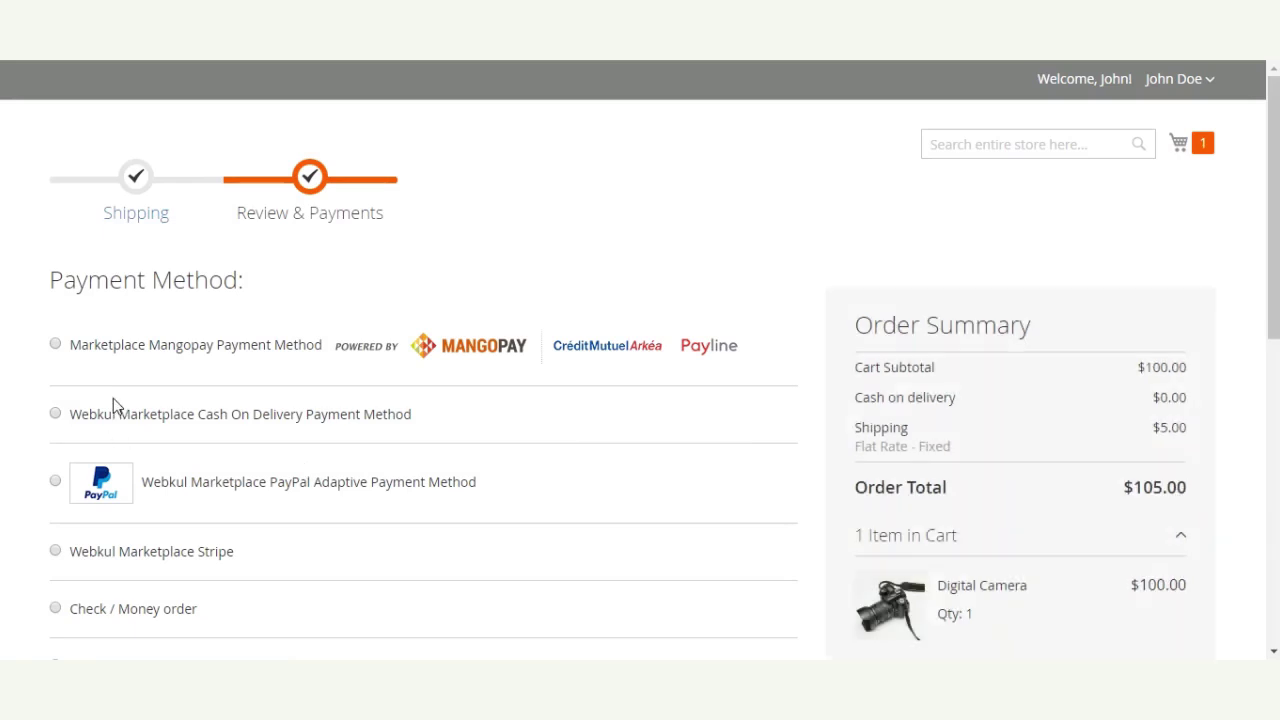
# Select Marketplace Mangopay and try DIRECTDEBIT, dismissing the unsupported-method alert
pyautogui.scroll(-2, 640, 360)
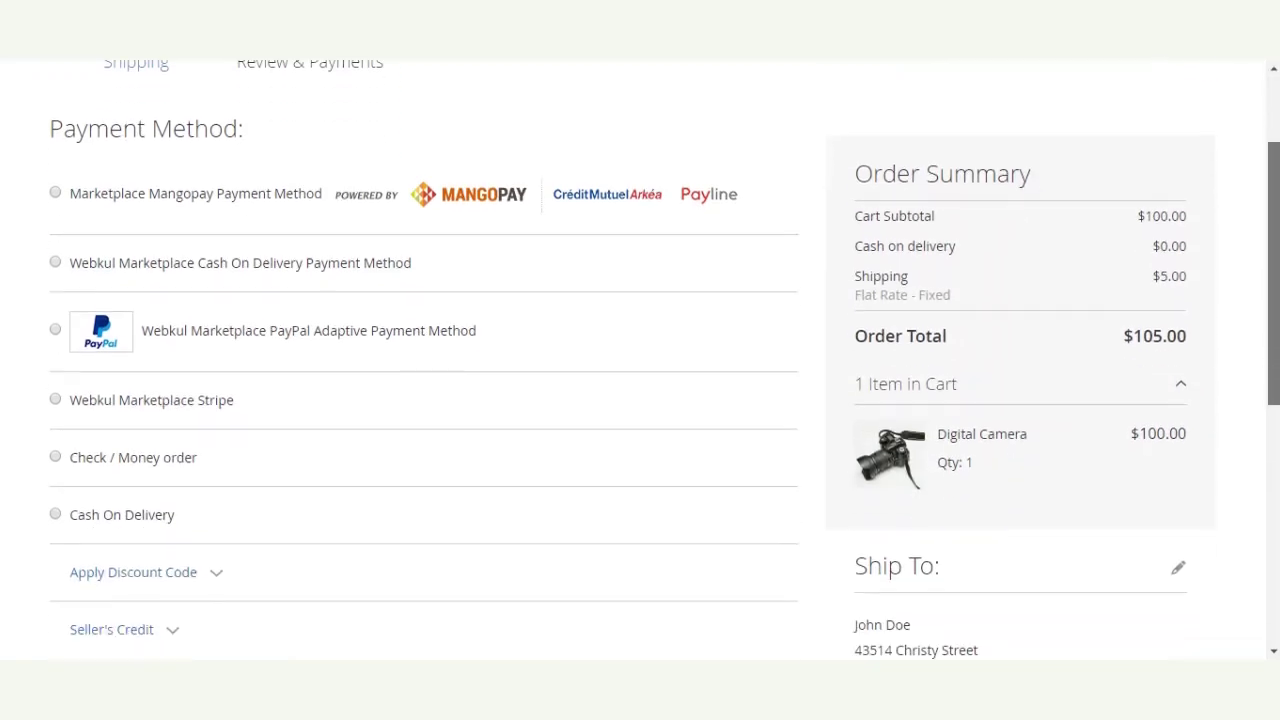
pyautogui.scroll(-4, 640, 360)
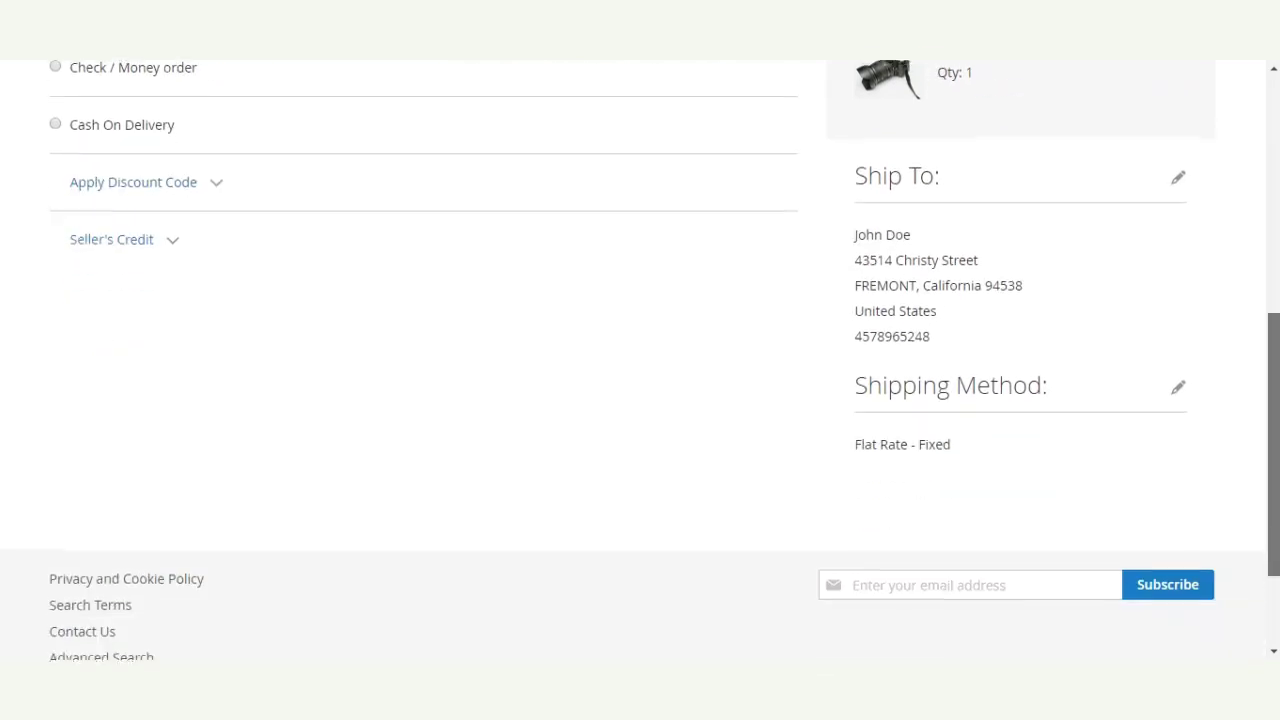
pyautogui.scroll(4, 128, 272)
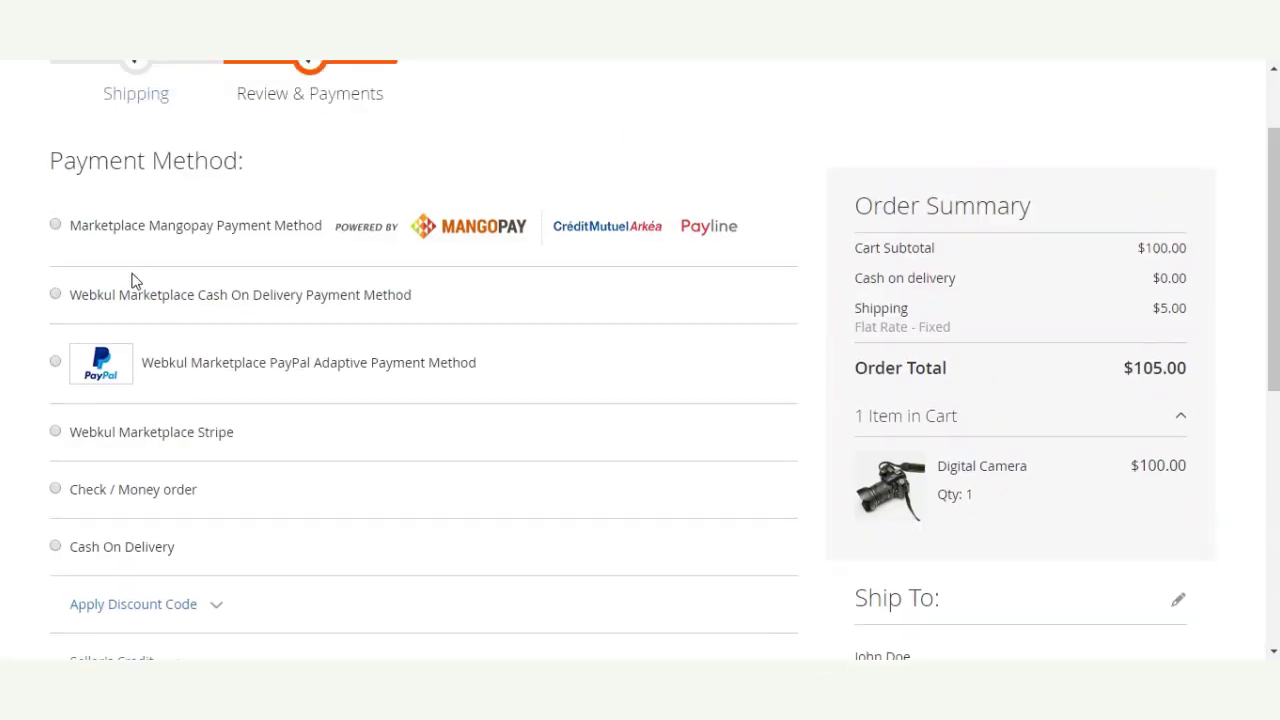
pyautogui.scroll(1, 128, 280)
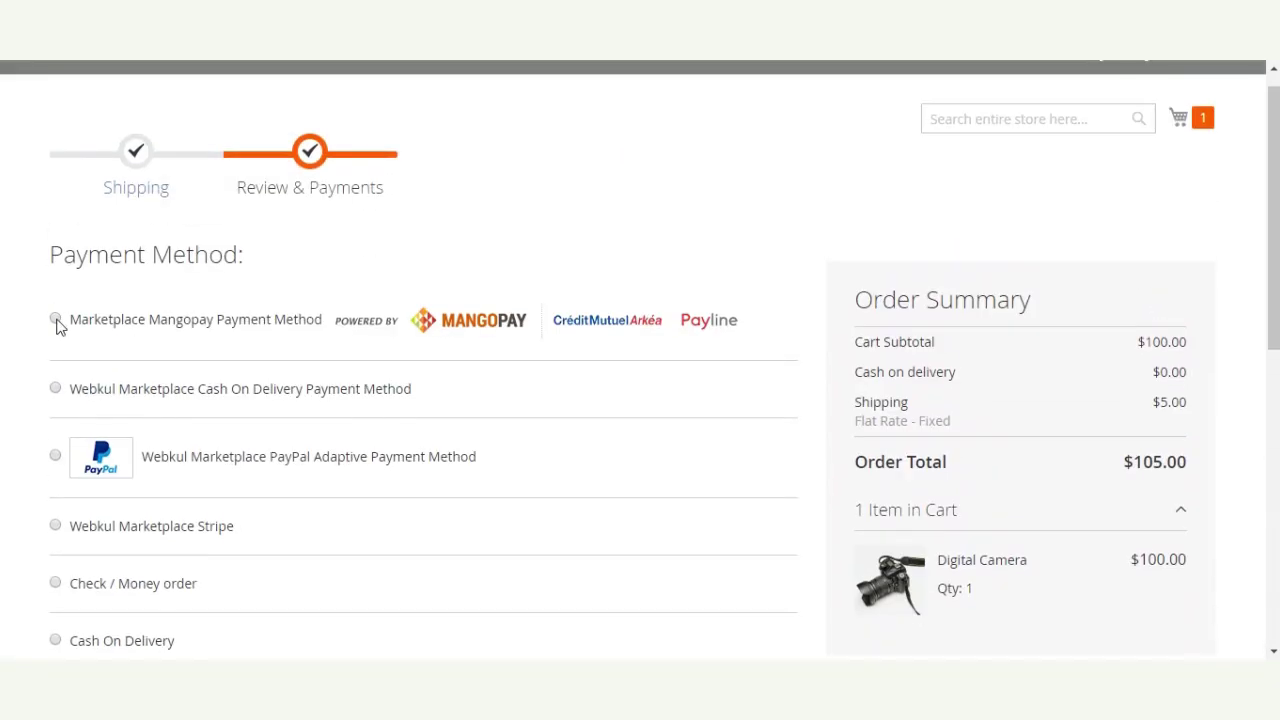
pyautogui.click(55, 319)
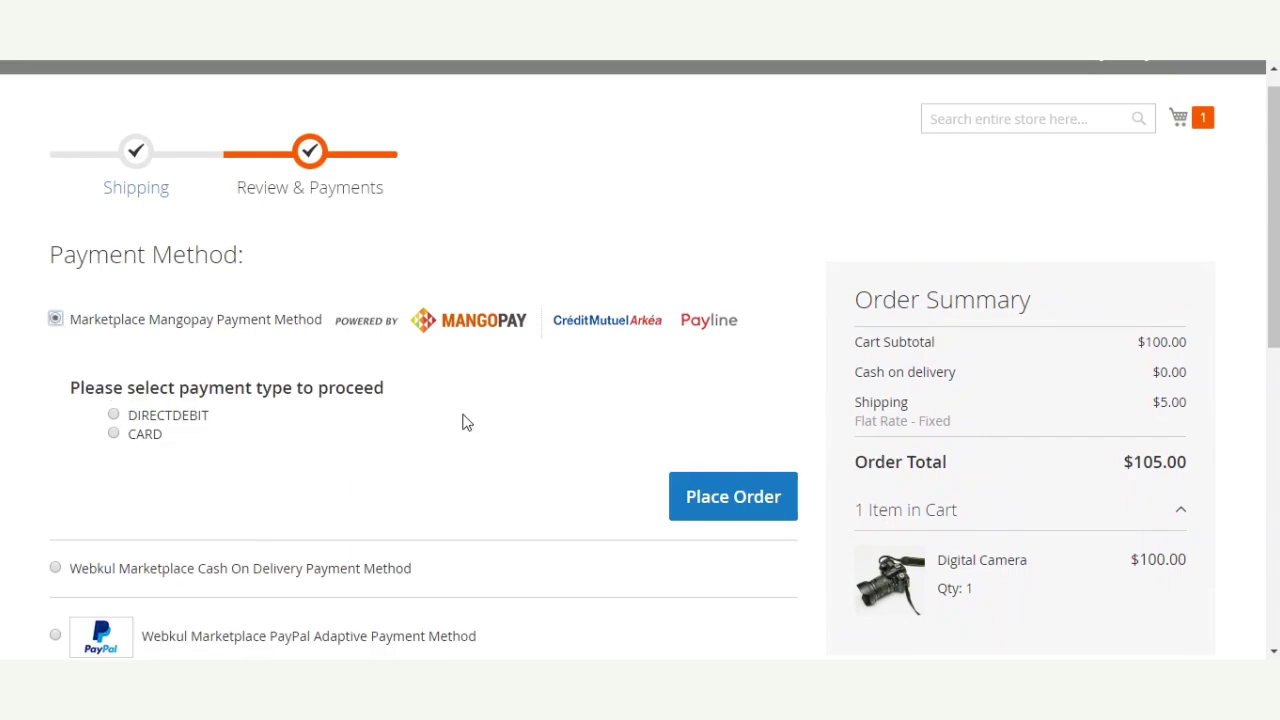
pyautogui.click(113, 414)
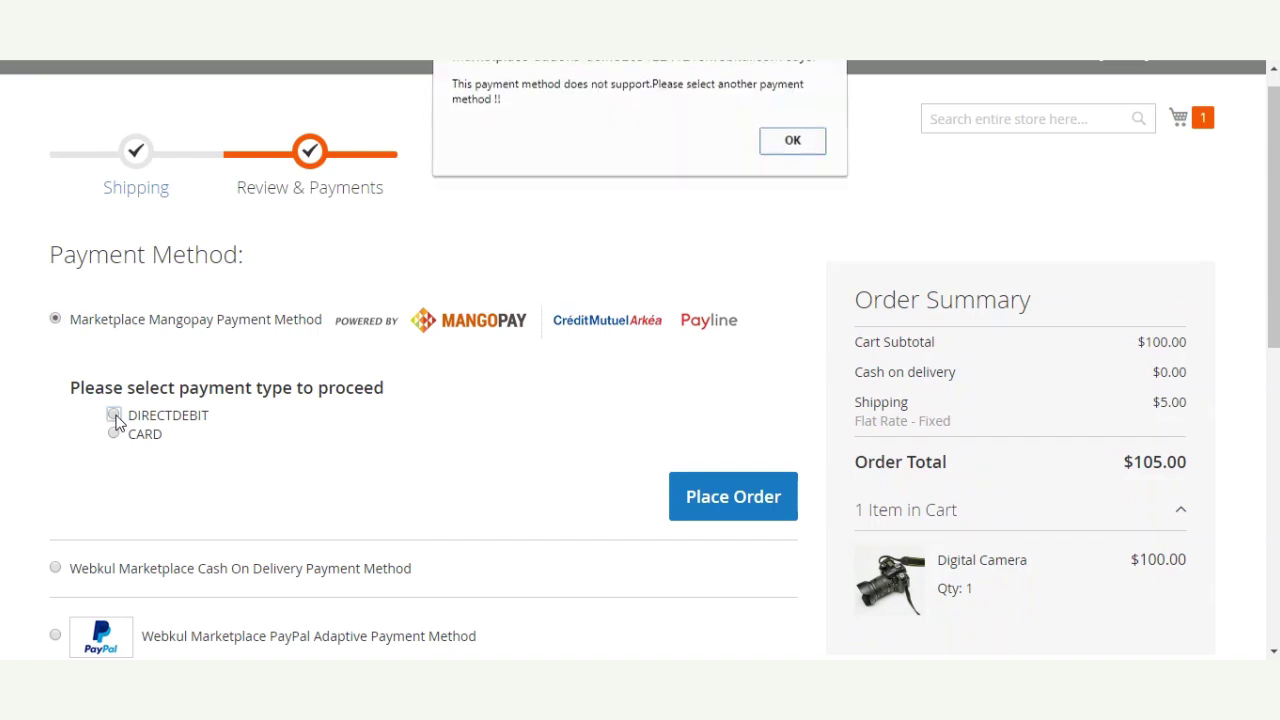
pyautogui.click(796, 150)
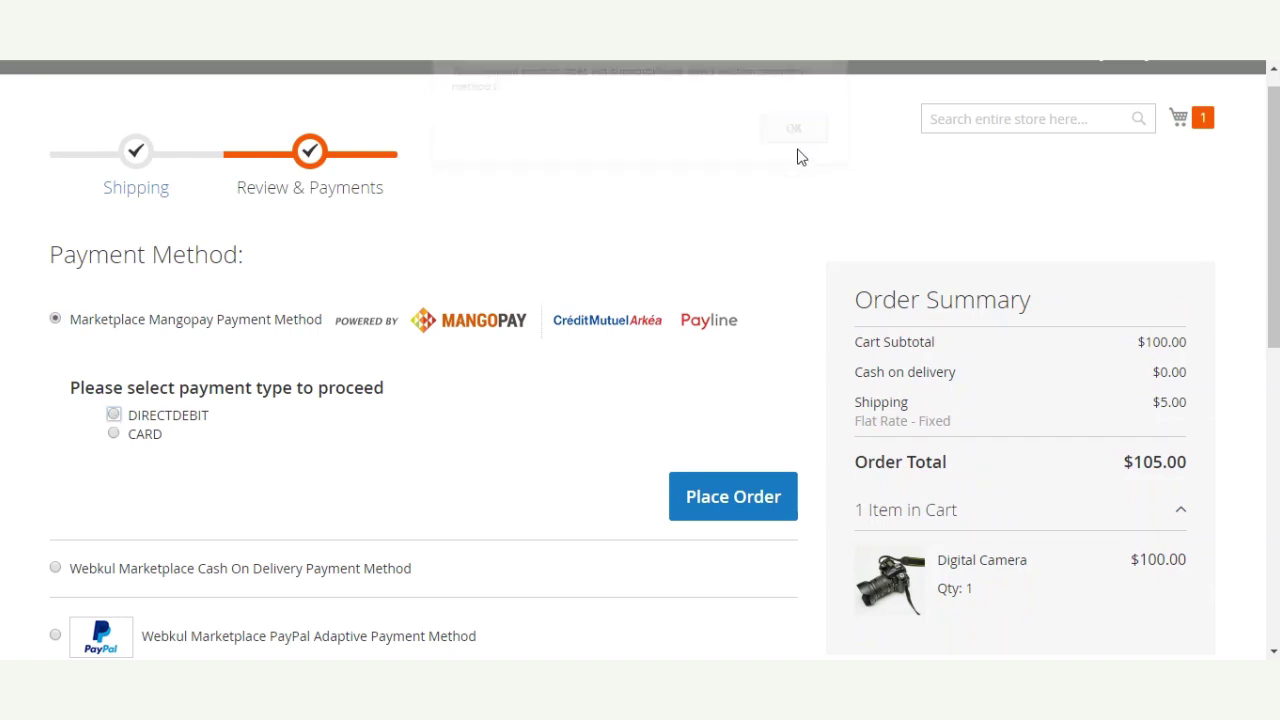
# Switch the Mangopay payment type to CARD with CB/Visa/Mastercard
pyautogui.click(113, 433)
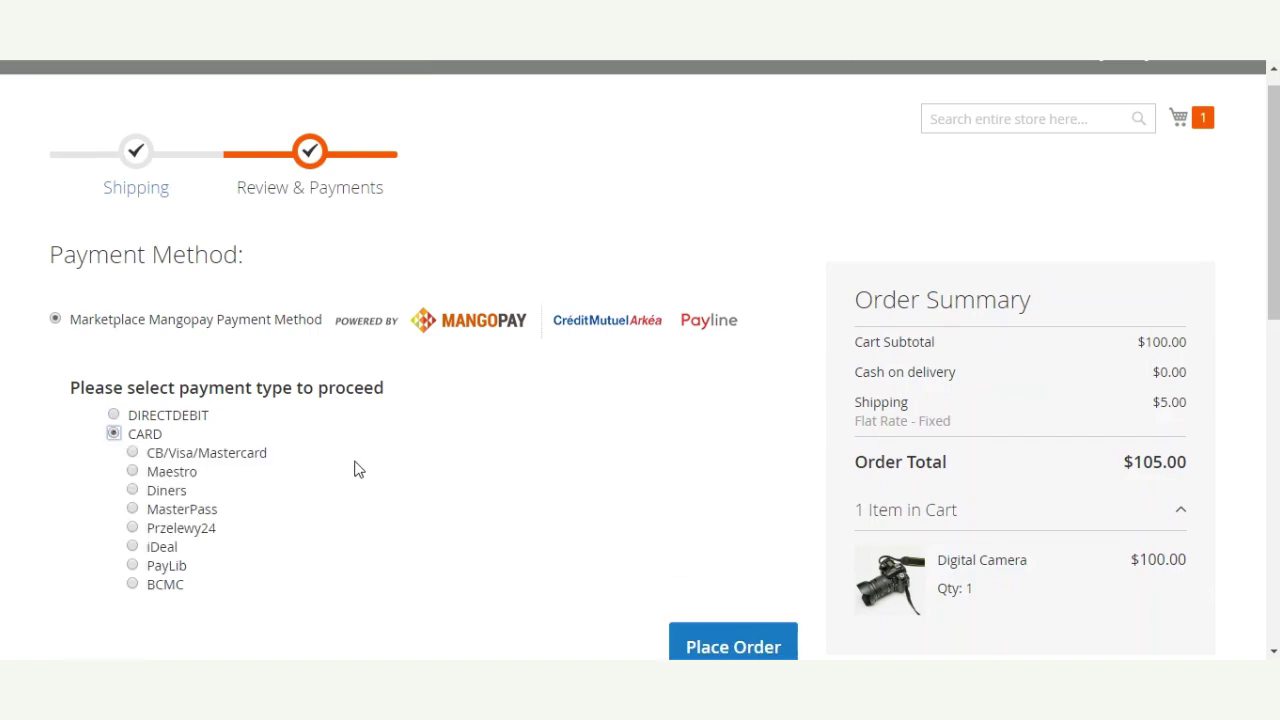
pyautogui.scroll(-1, 357, 466)
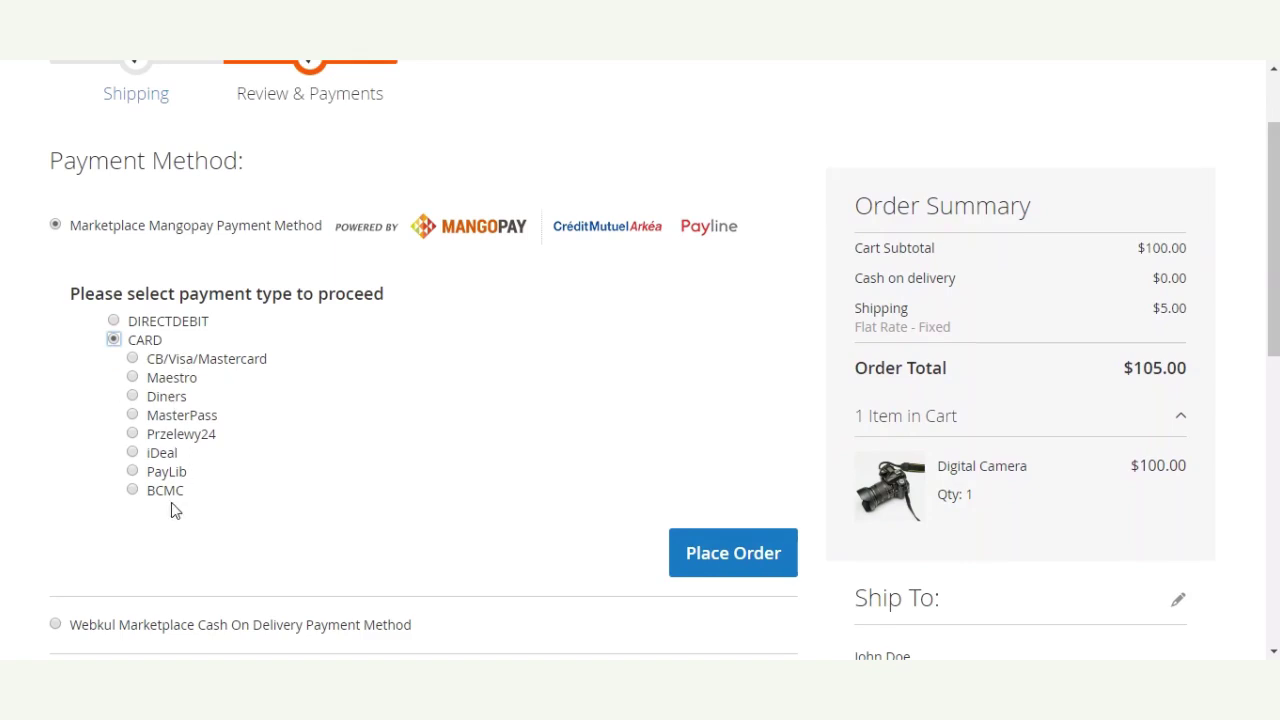
pyautogui.click(133, 359)
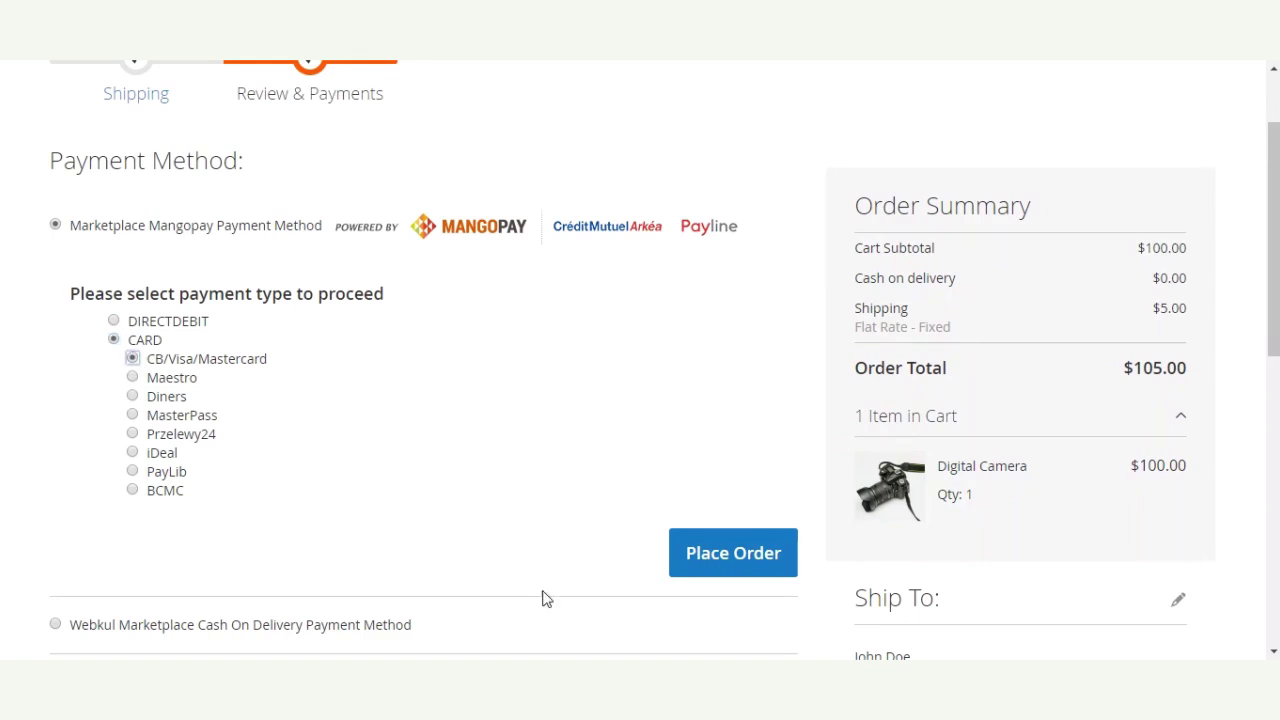